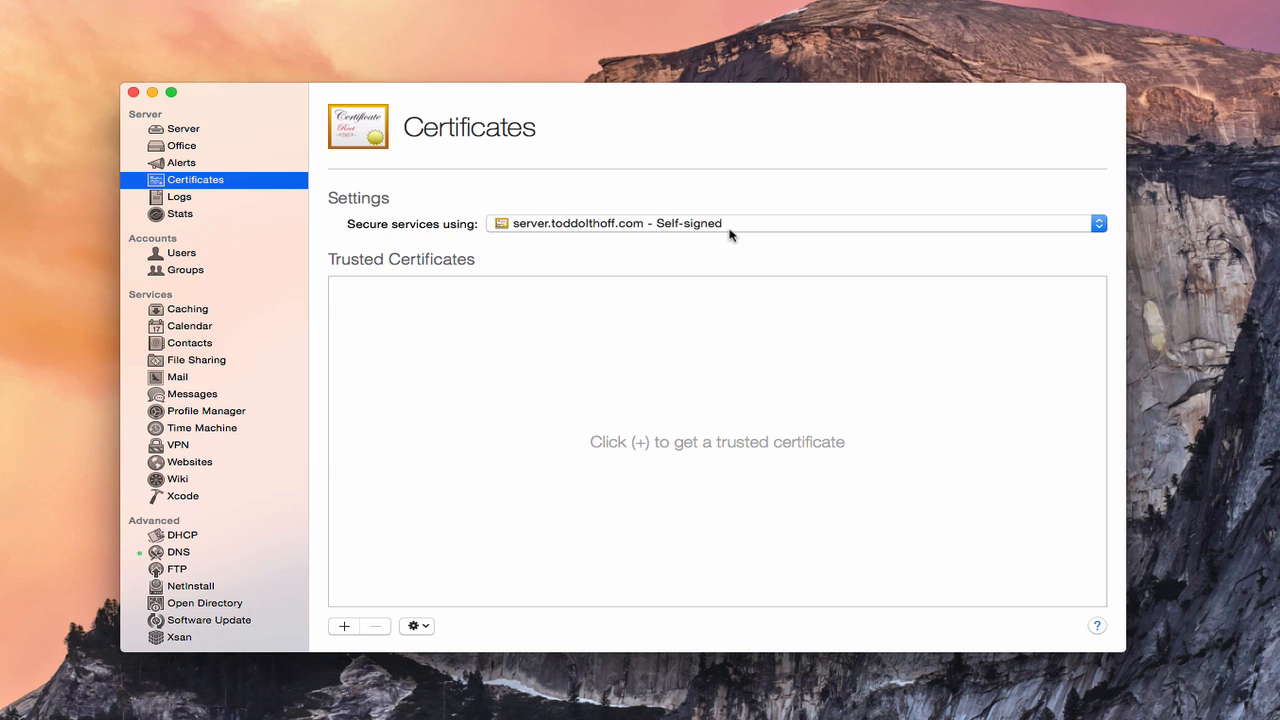
{"action": "left_click", "coordinate": [1097, 226]}
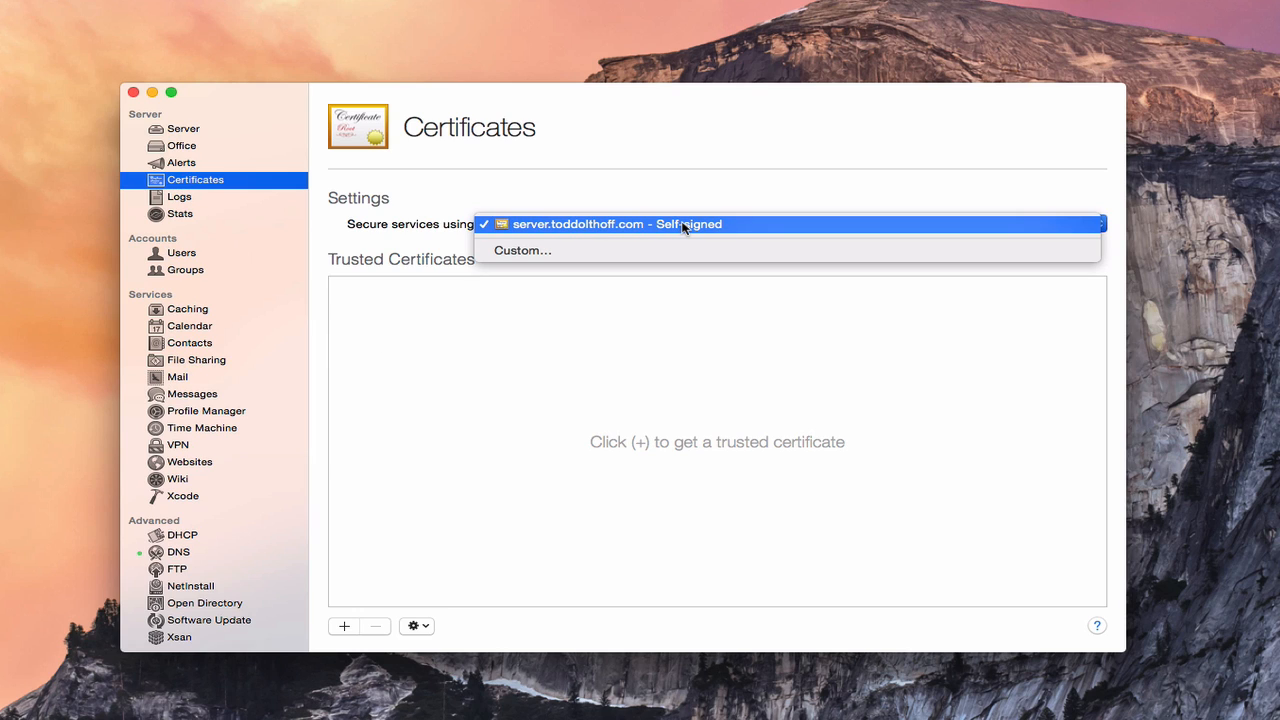
{"action": "left_click", "coordinate": [624, 252]}
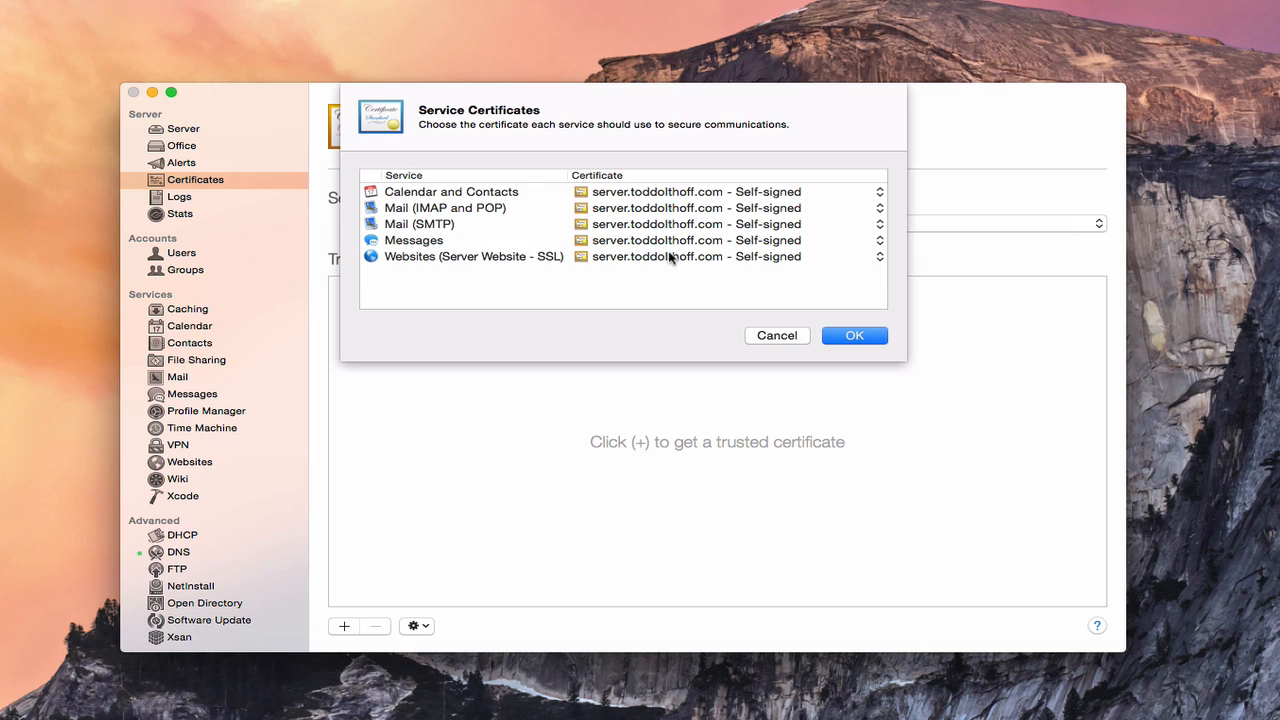
{"action": "left_click", "coordinate": [880, 193]}
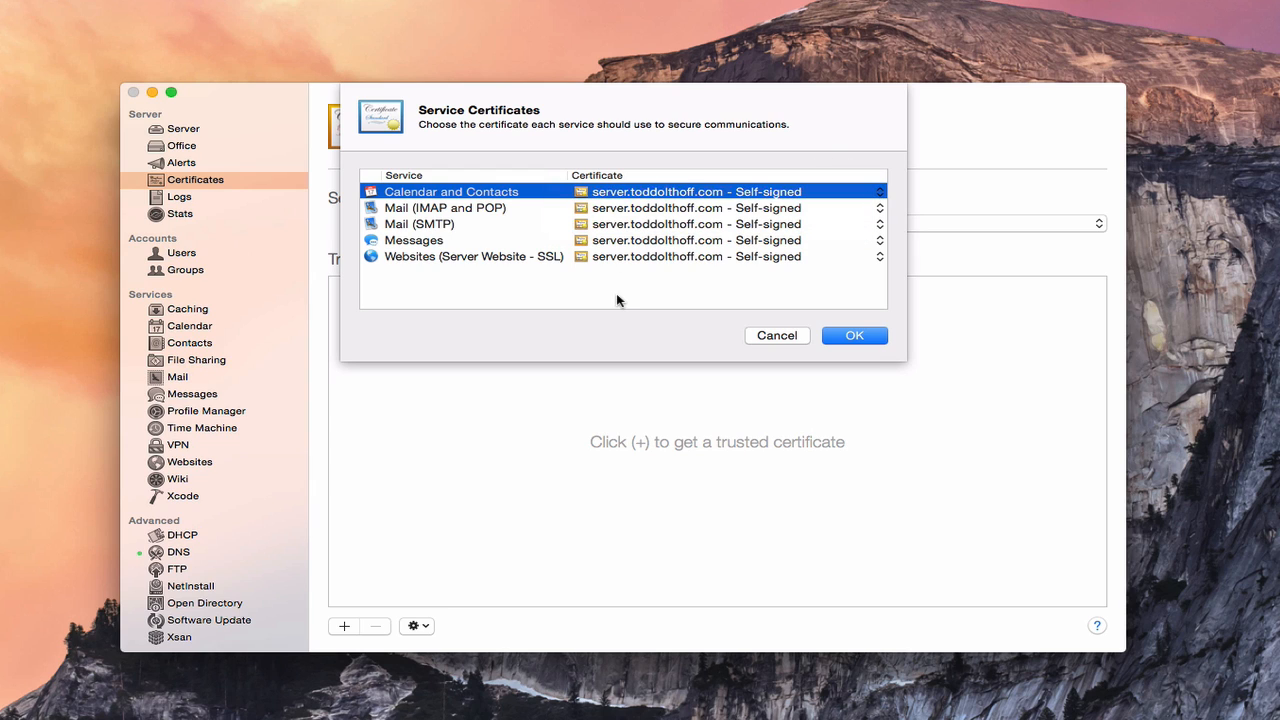
{"action": "left_click", "coordinate": [779, 338]}
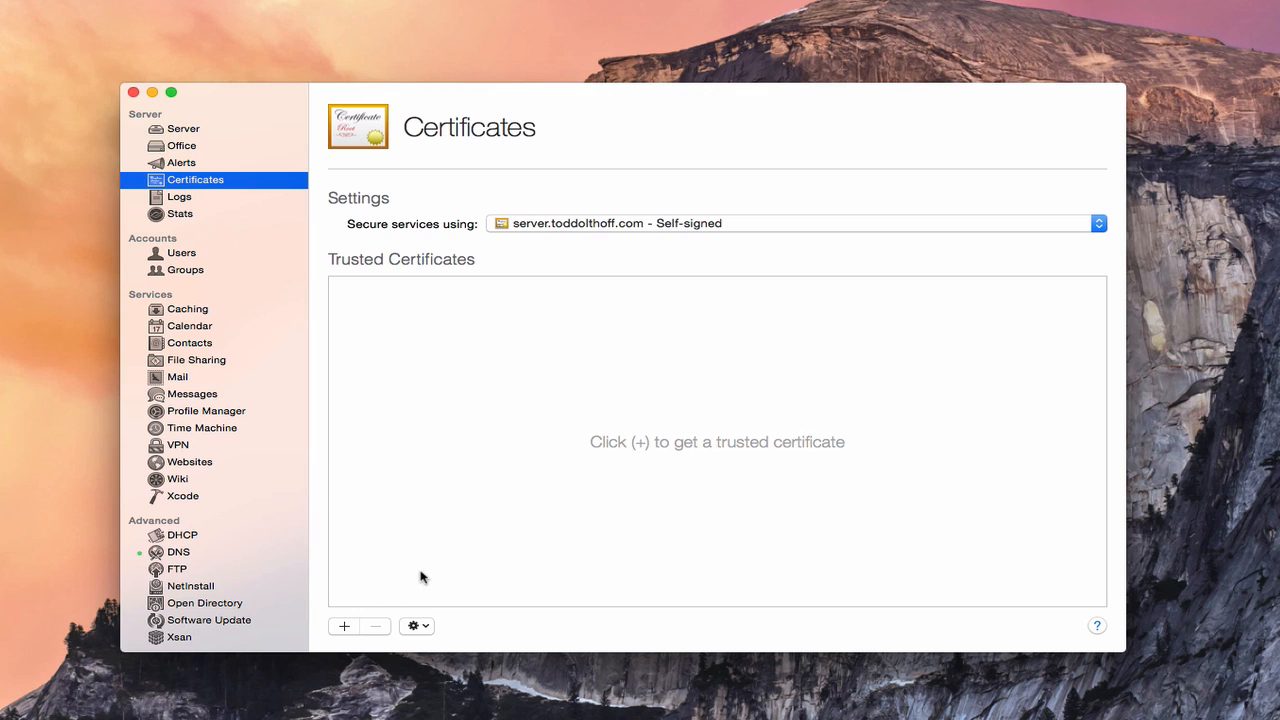
Step: Show all certificates and select the server.toddolthoff.com self-signed certificate
{"action": "left_click", "coordinate": [419, 627]}
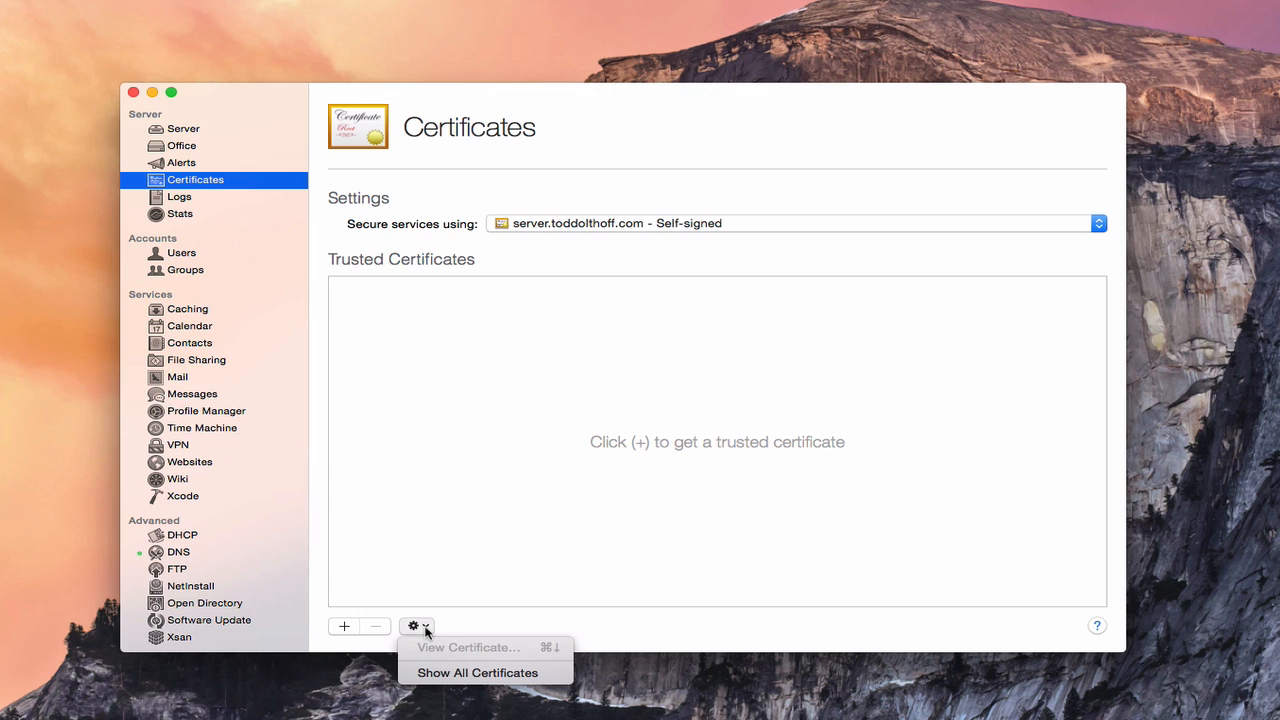
{"action": "left_click", "coordinate": [451, 674]}
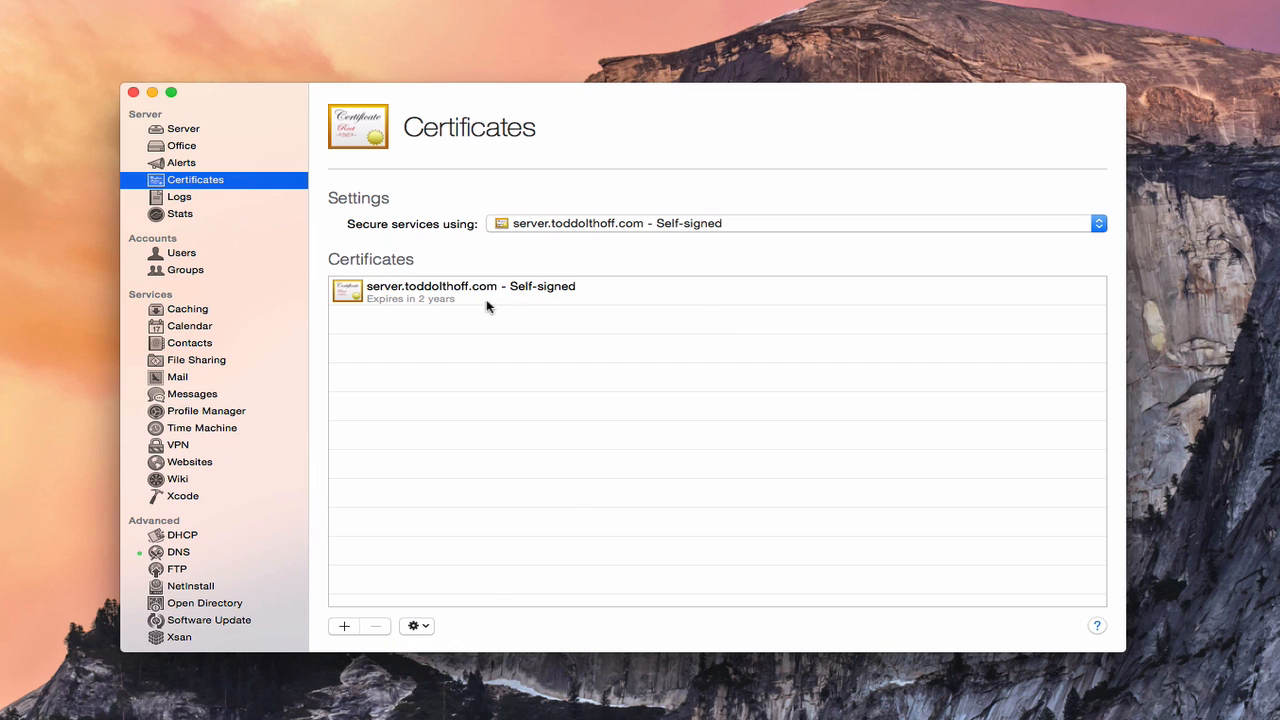
{"action": "left_click", "coordinate": [388, 300]}
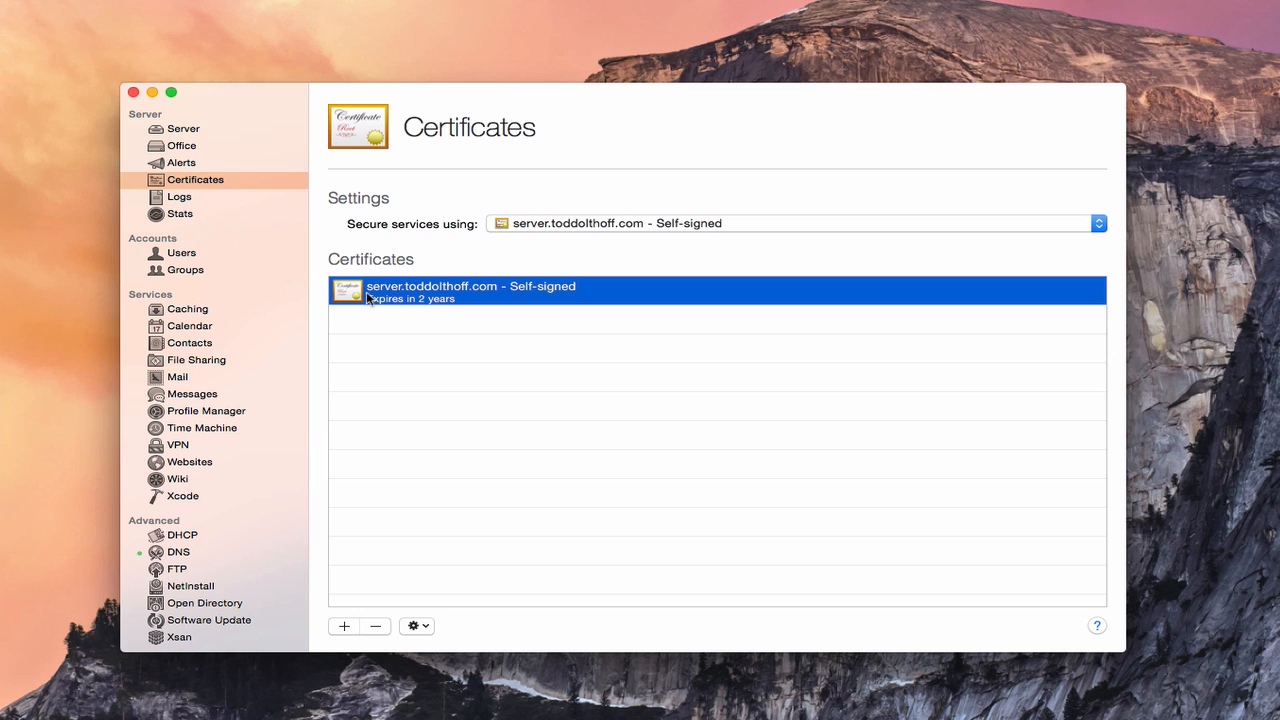
Step: View the self-signed certificate's details, which expire in 2 years, then close them
{"action": "left_click", "coordinate": [421, 627]}
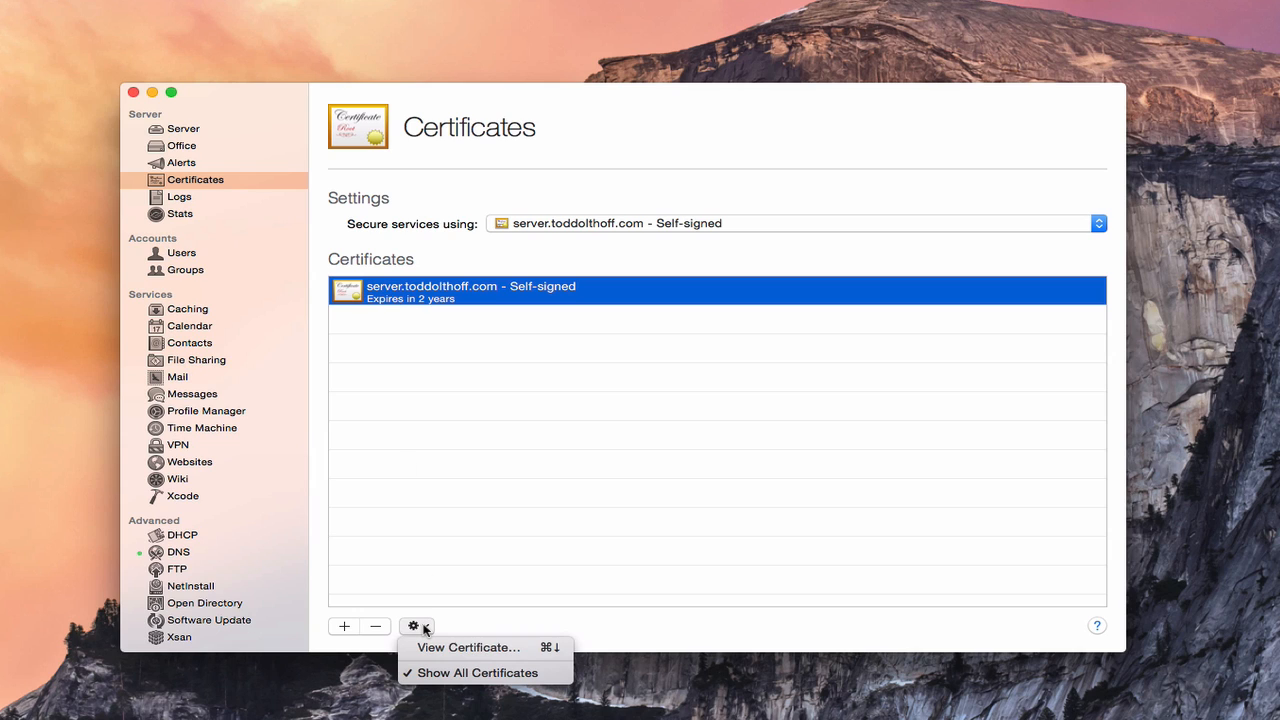
{"action": "left_click", "coordinate": [446, 649]}
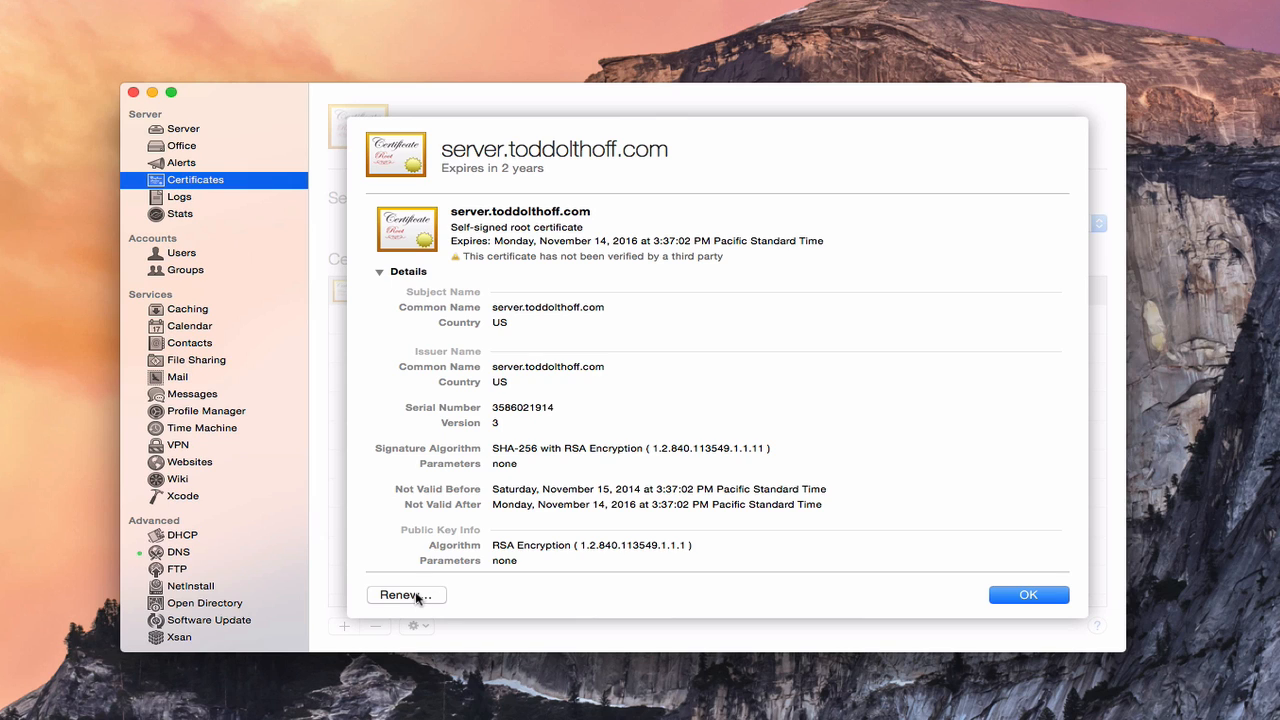
{"action": "left_click", "coordinate": [1021, 597]}
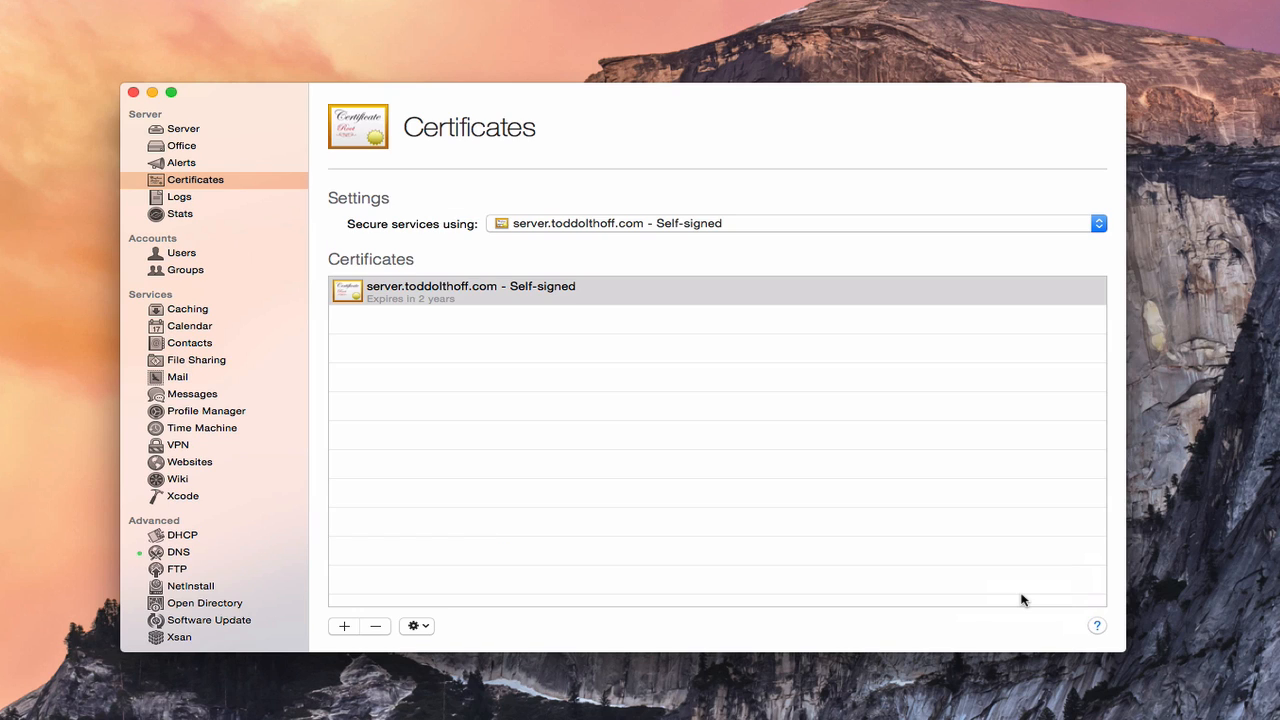
Step: With the self-signed certificate selected, bring up the add-certificate choices under the Certificates list
{"action": "left_click", "coordinate": [570, 294]}
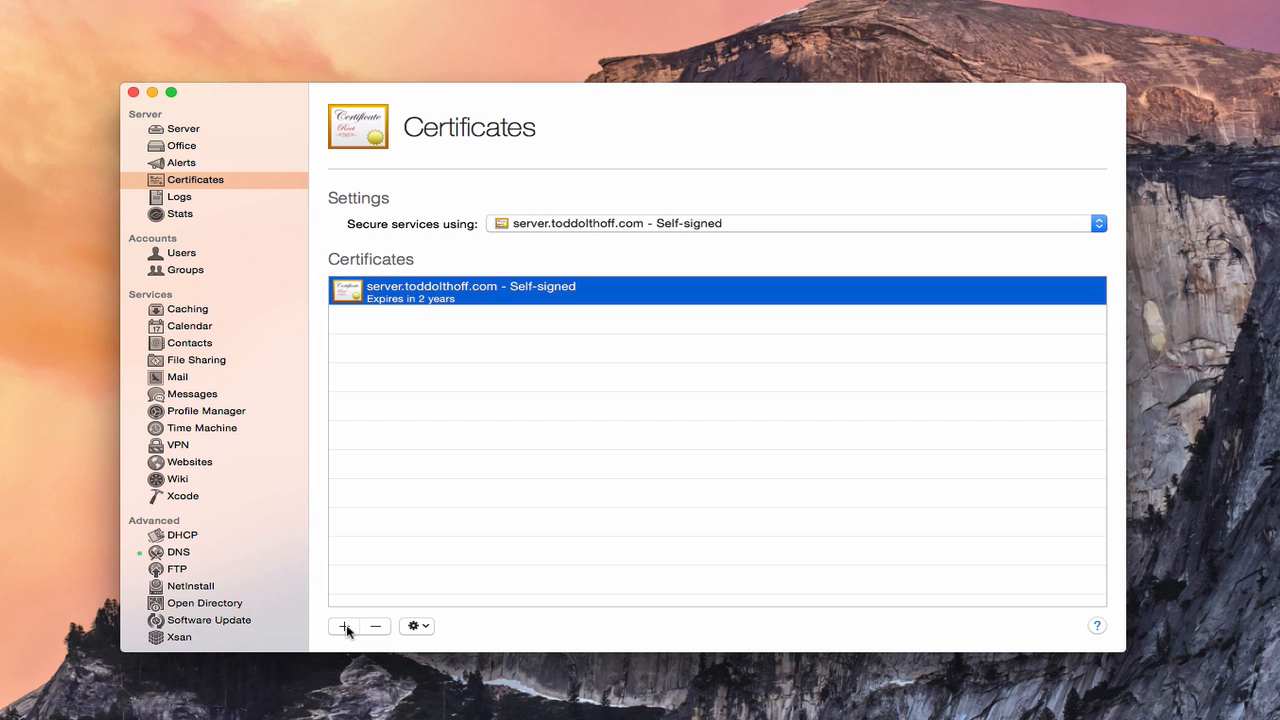
{"action": "left_click", "coordinate": [345, 627]}
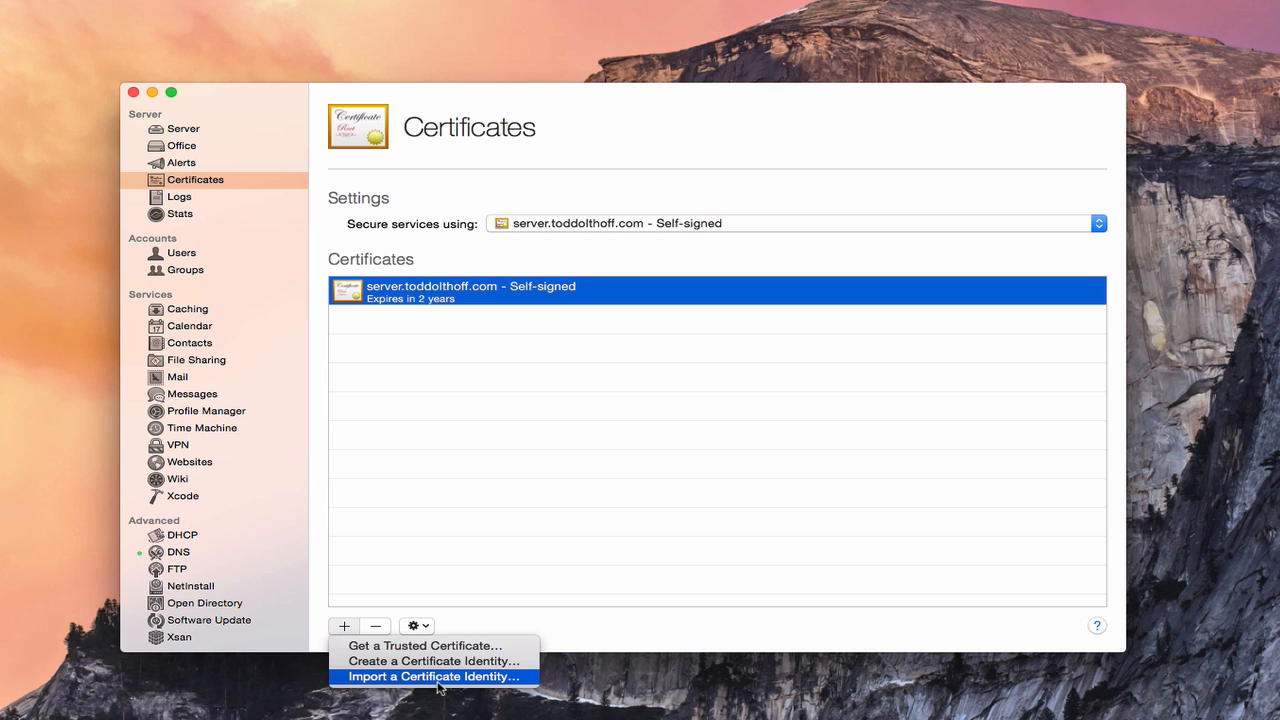
Step: Start a new certificate identity named server.toddolthoff.com and review the Identity Type choices
{"action": "left_click", "coordinate": [393, 667]}
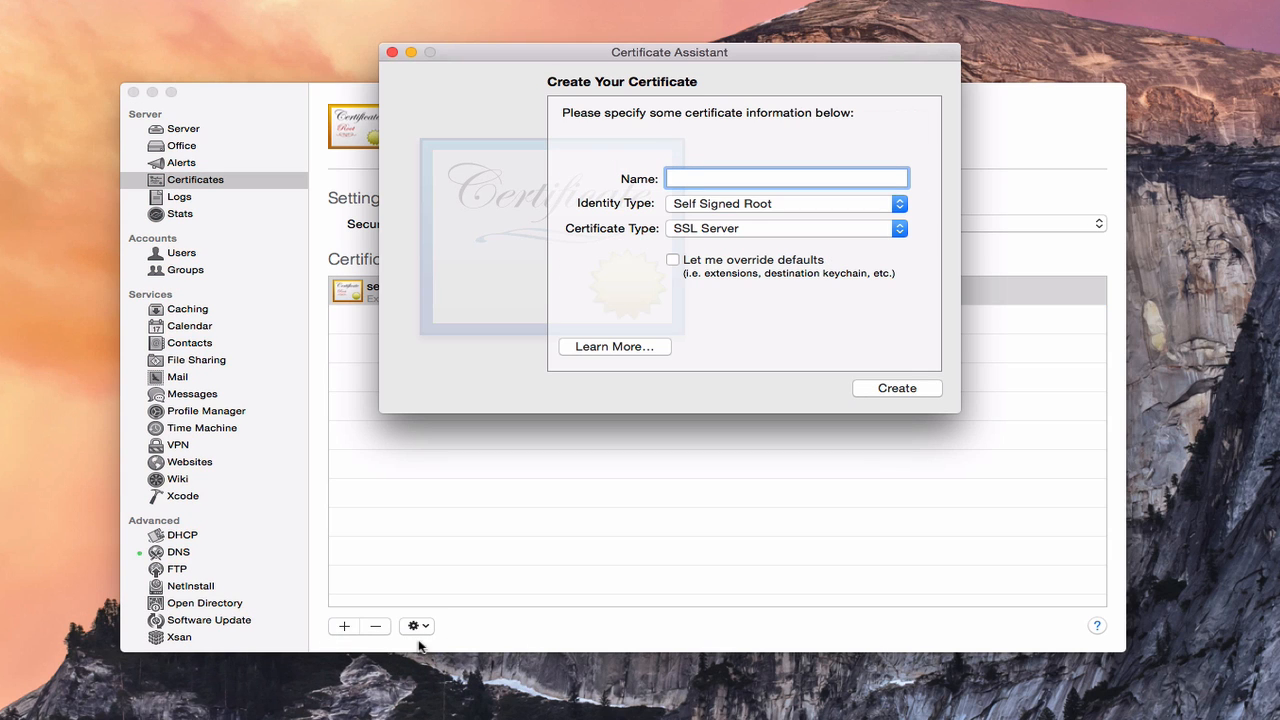
{"action": "left_click_drag", "start_coordinate": [509, 53], "coordinate": [502, 93]}
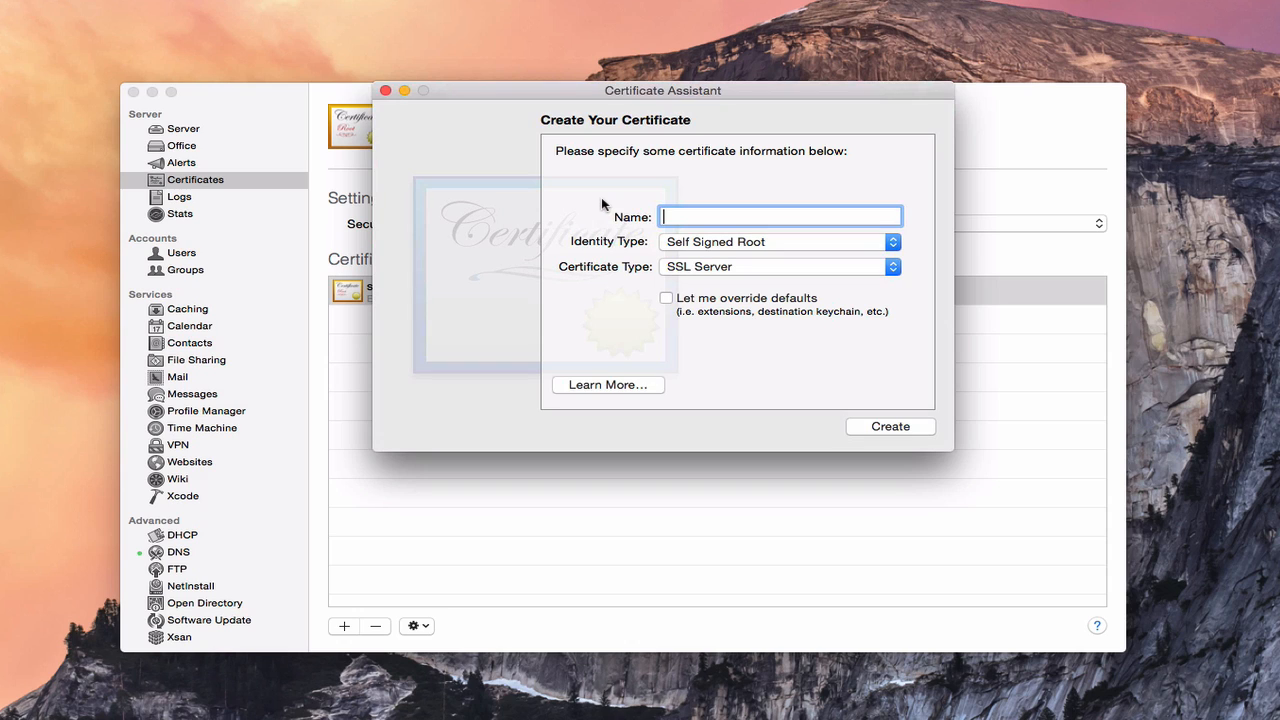
{"action": "type", "text": "server.toddolthoff.com"}
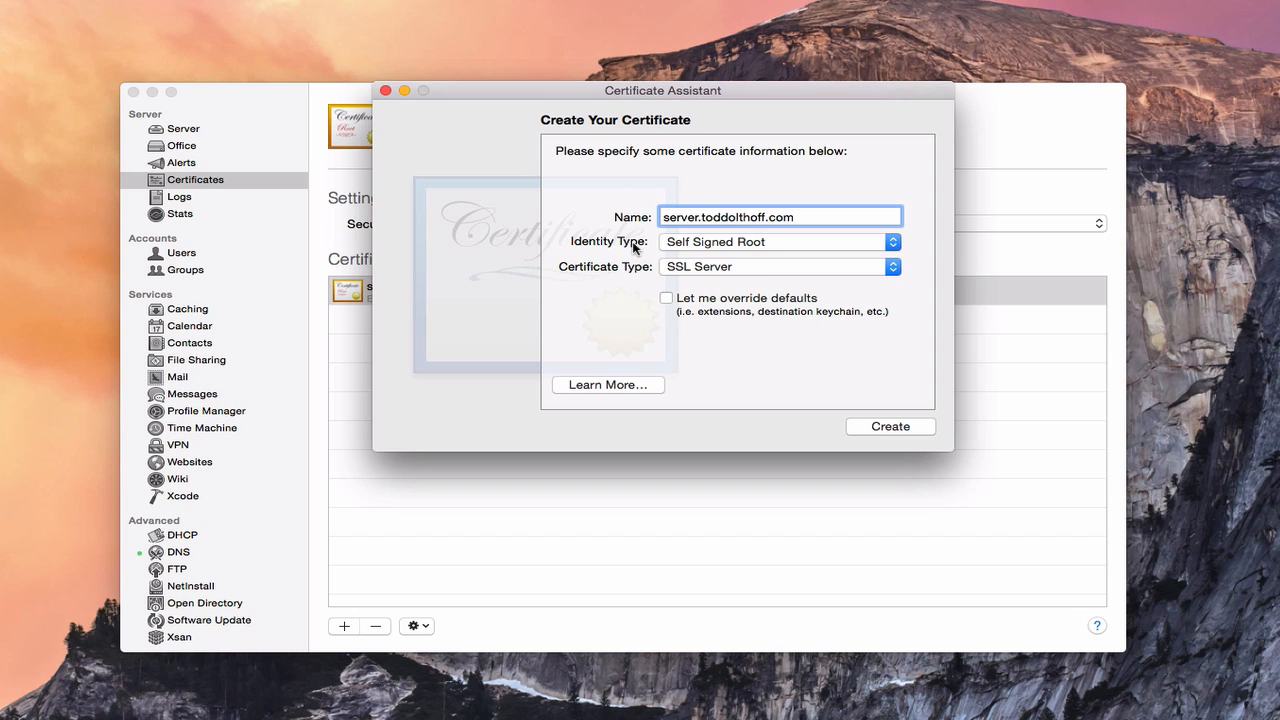
{"action": "left_click", "coordinate": [893, 243]}
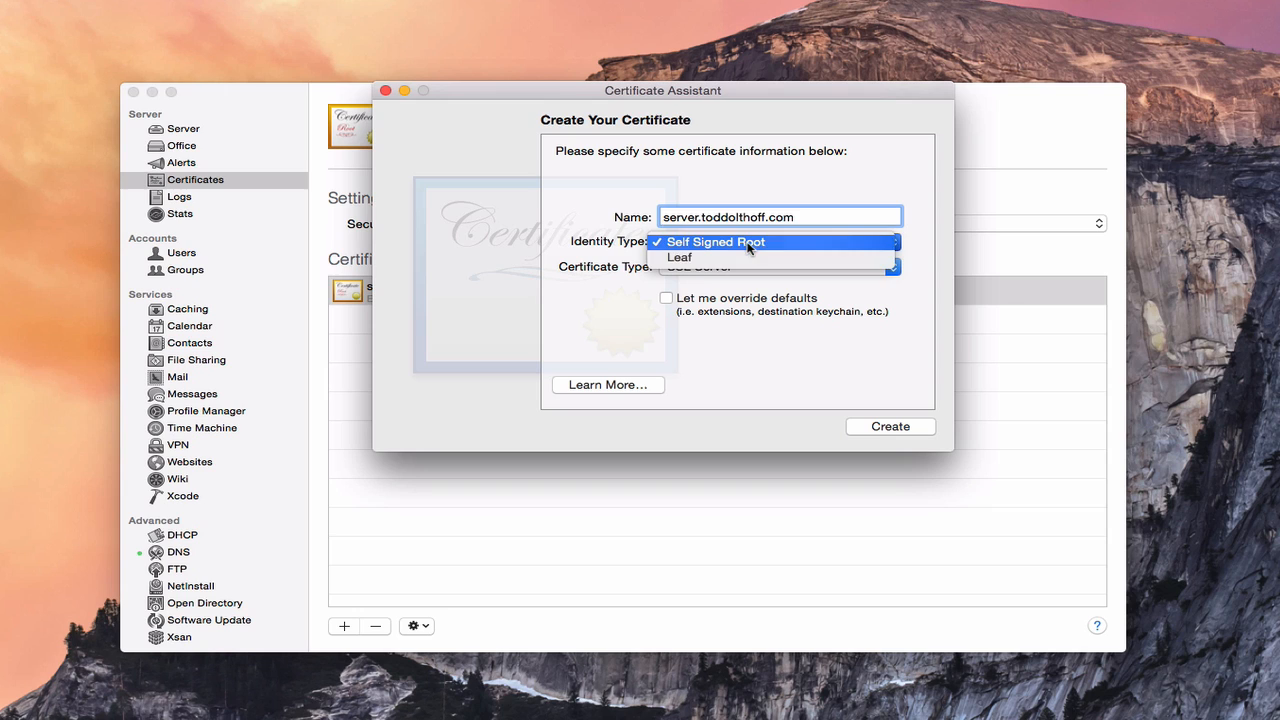
Step: Leave Self Signed Root and SSL Server unchanged, then close the Certificate Assistant without creating anything
{"action": "left_click", "coordinate": [748, 242]}
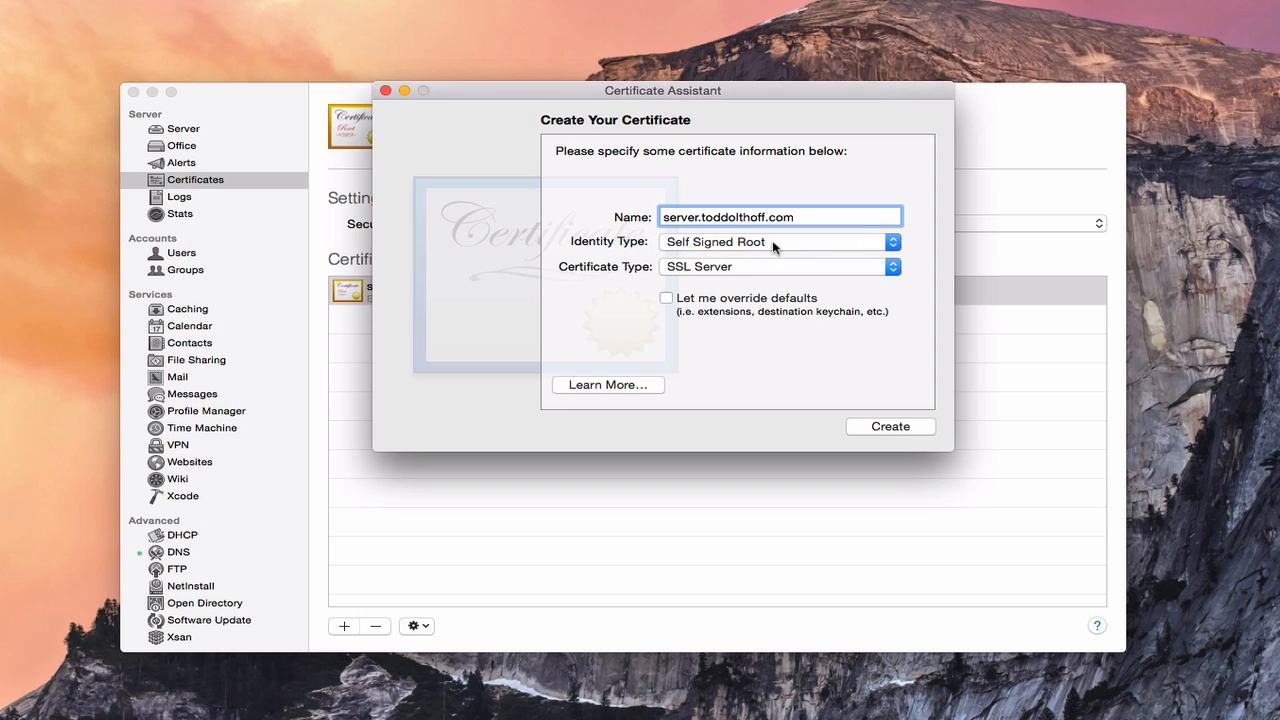
{"action": "left_click", "coordinate": [892, 268]}
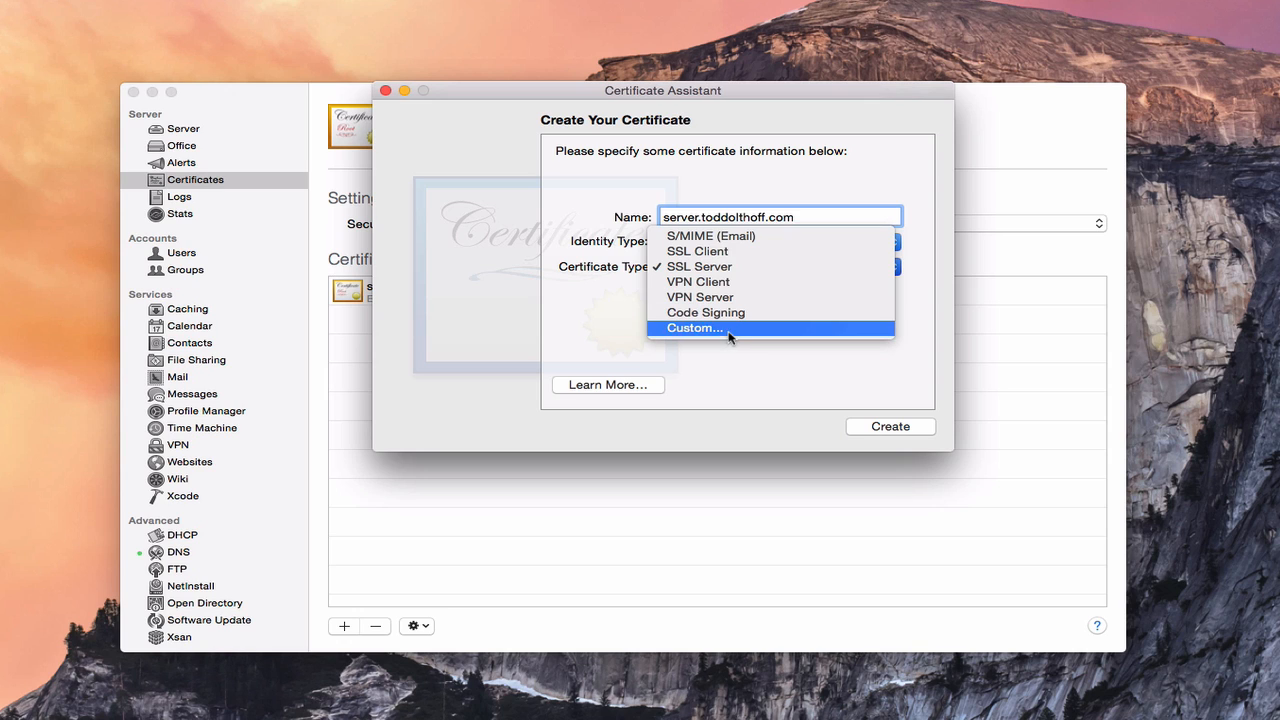
{"action": "left_click", "coordinate": [923, 298]}
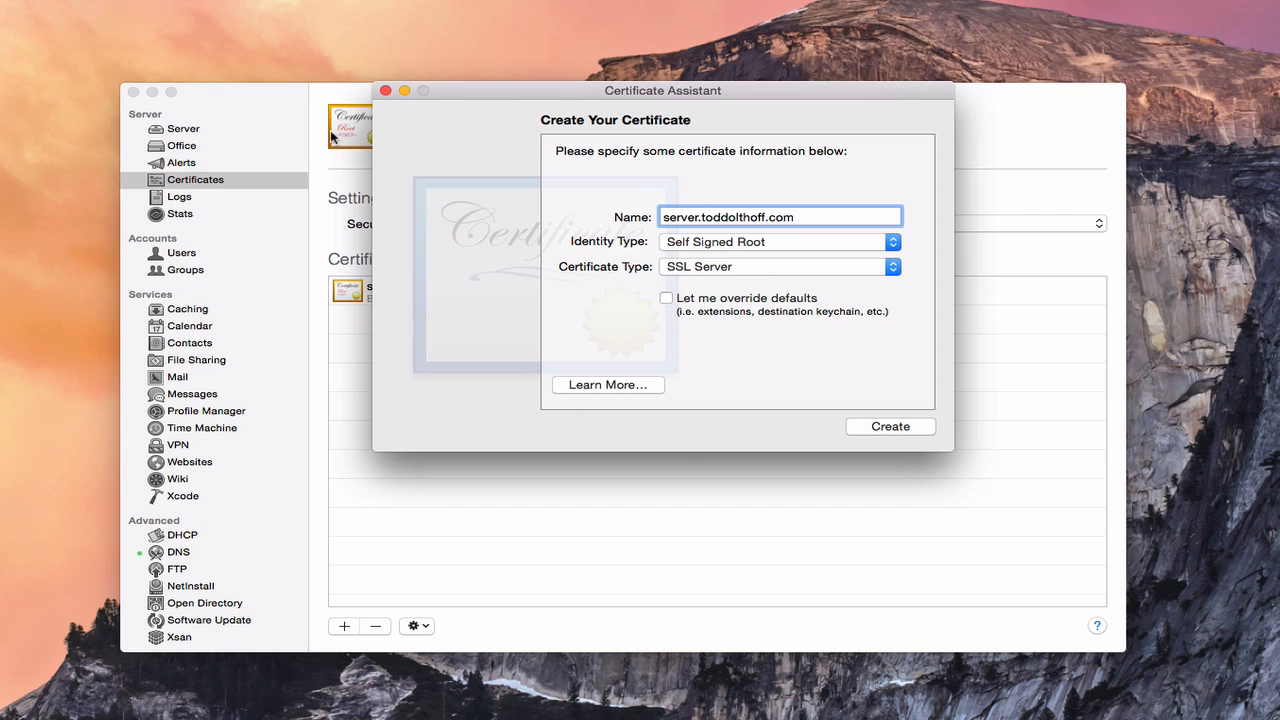
{"action": "left_click", "coordinate": [385, 91]}
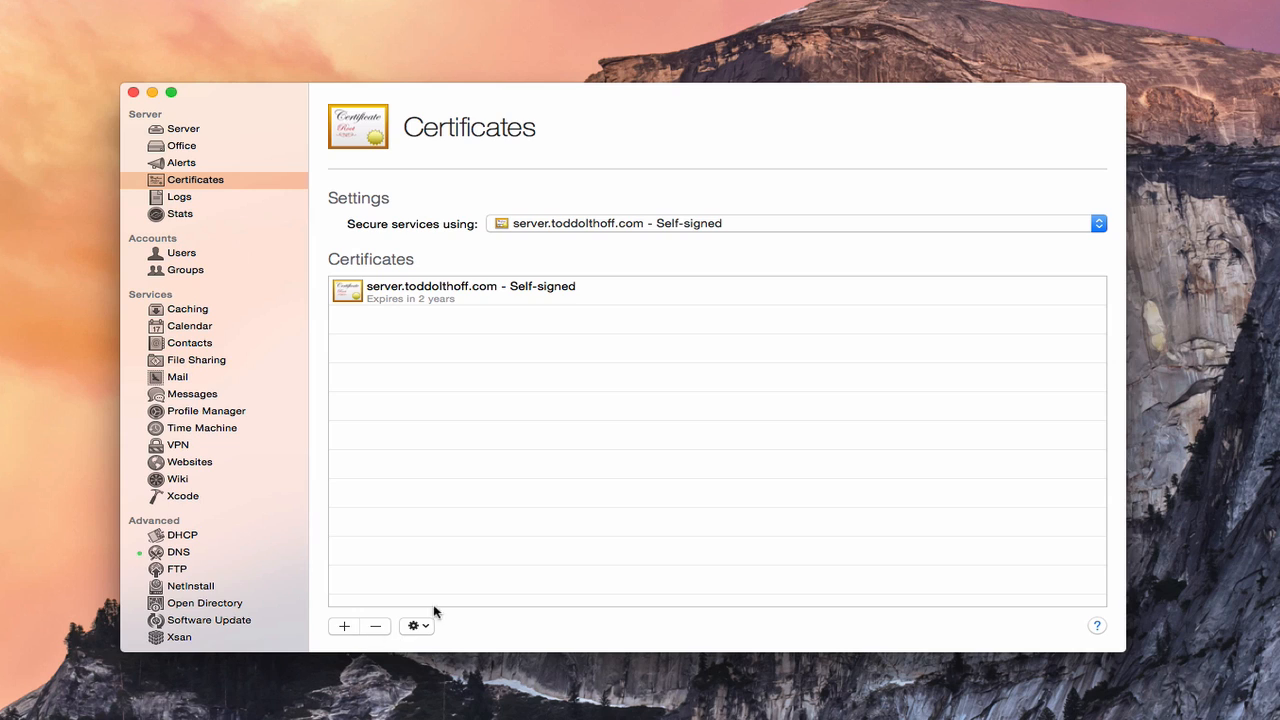
{"action": "left_click", "coordinate": [345, 627]}
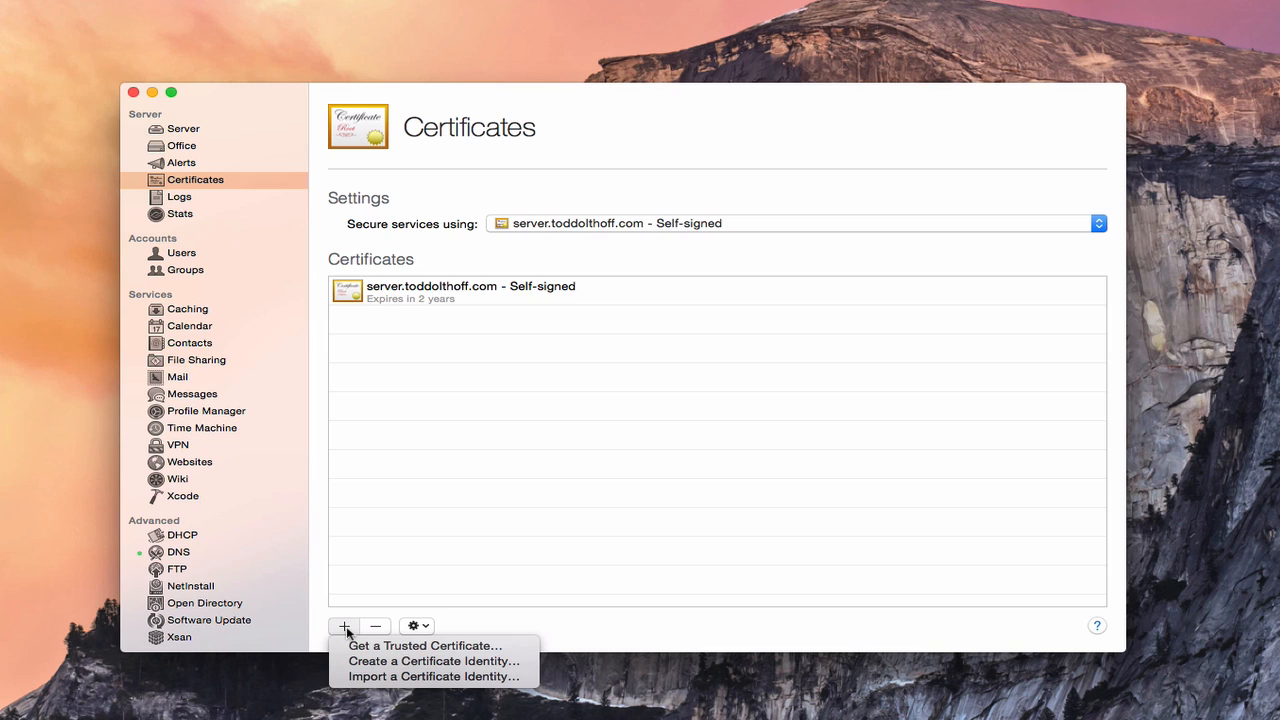
{"action": "left_click", "coordinate": [623, 629]}
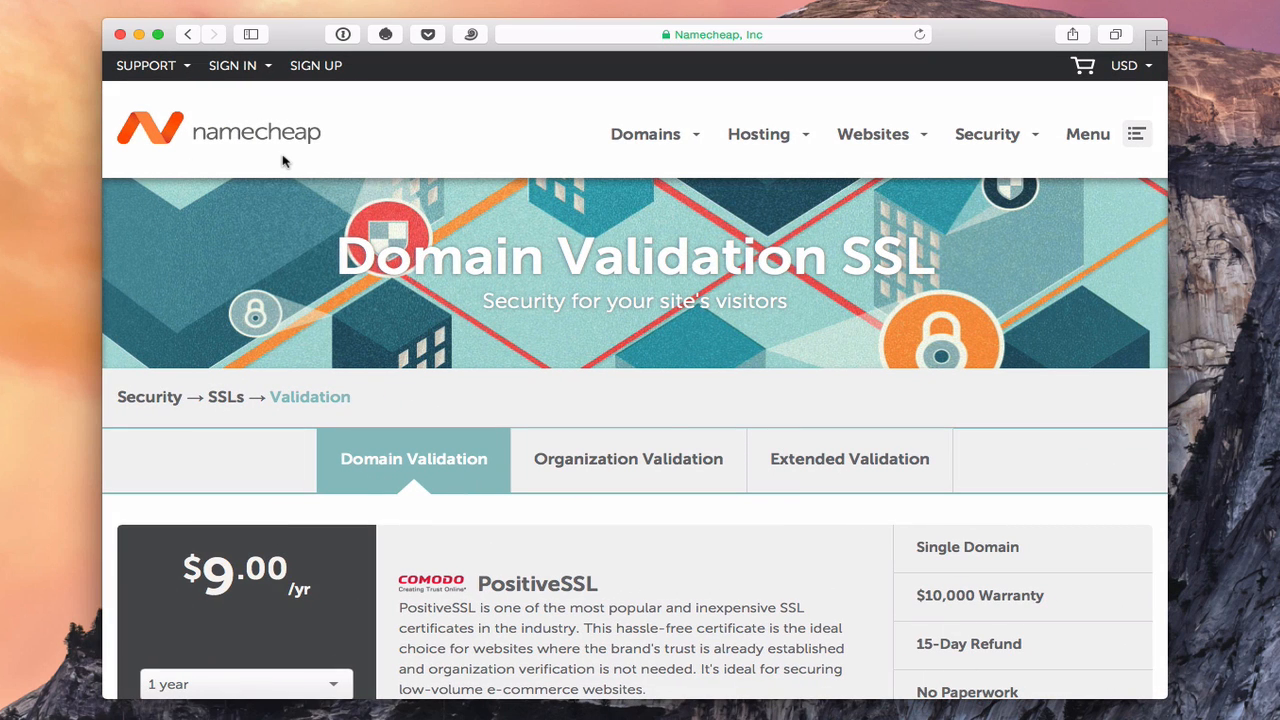
Step: Browse Namecheap's Domain Validation SSL offerings, then minimize Safari to return to the Server app
{"action": "scroll", "coordinate": [463, 472], "scroll_direction": "down", "scroll_amount": 4}
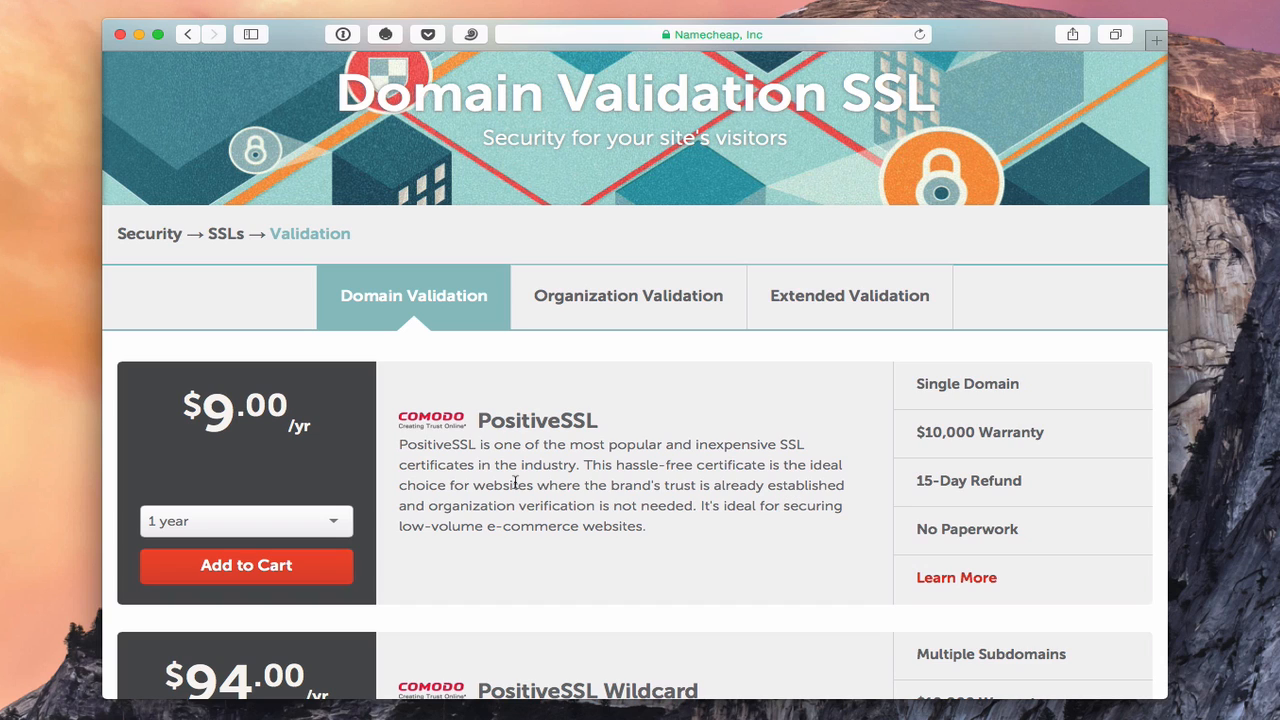
{"action": "scroll", "coordinate": [537, 512], "scroll_direction": "down", "scroll_amount": 5}
{"action": "scroll", "coordinate": [537, 512], "scroll_direction": "down", "scroll_amount": 3}
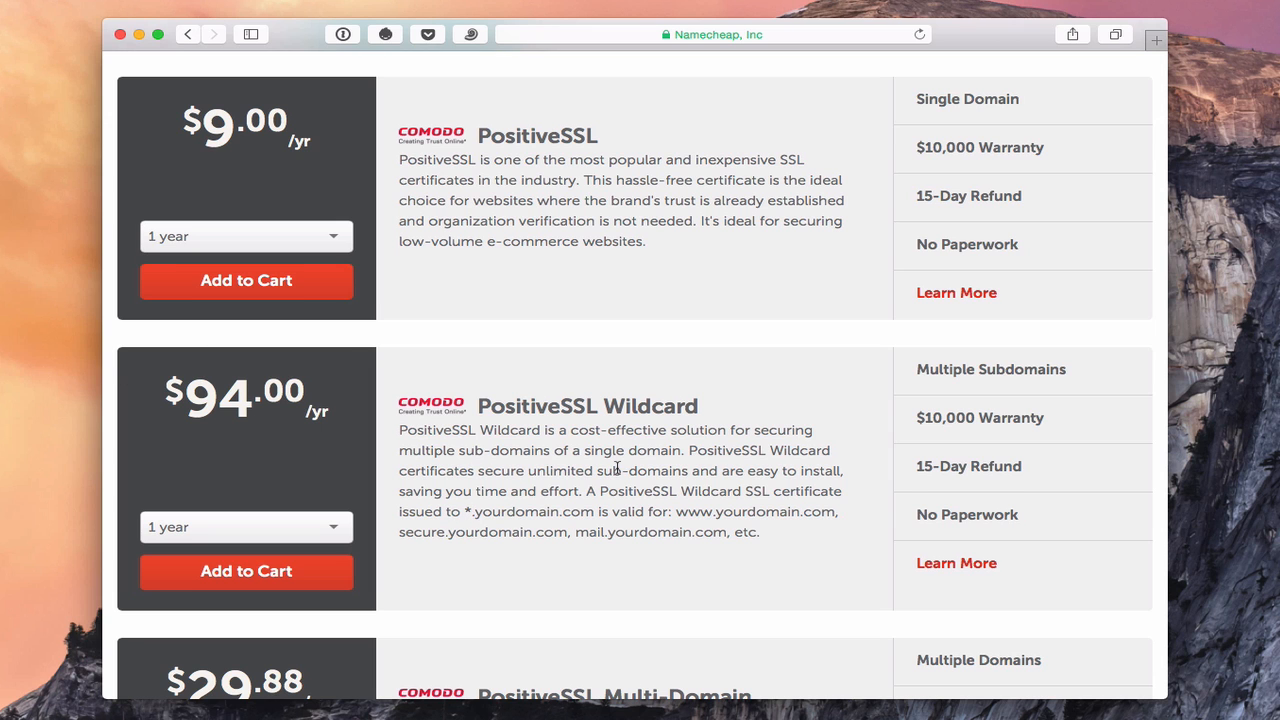
{"action": "scroll", "coordinate": [617, 468], "scroll_direction": "down", "scroll_amount": 10}
{"action": "scroll", "coordinate": [617, 472], "scroll_direction": "down", "scroll_amount": 15}
{"action": "scroll", "coordinate": [617, 468], "scroll_direction": "down", "scroll_amount": 5}
{"action": "scroll", "coordinate": [615, 471], "scroll_direction": "down", "scroll_amount": 5}
{"action": "scroll", "coordinate": [617, 473], "scroll_direction": "down", "scroll_amount": 4}
{"action": "scroll", "coordinate": [617, 470], "scroll_direction": "up", "scroll_amount": 20}
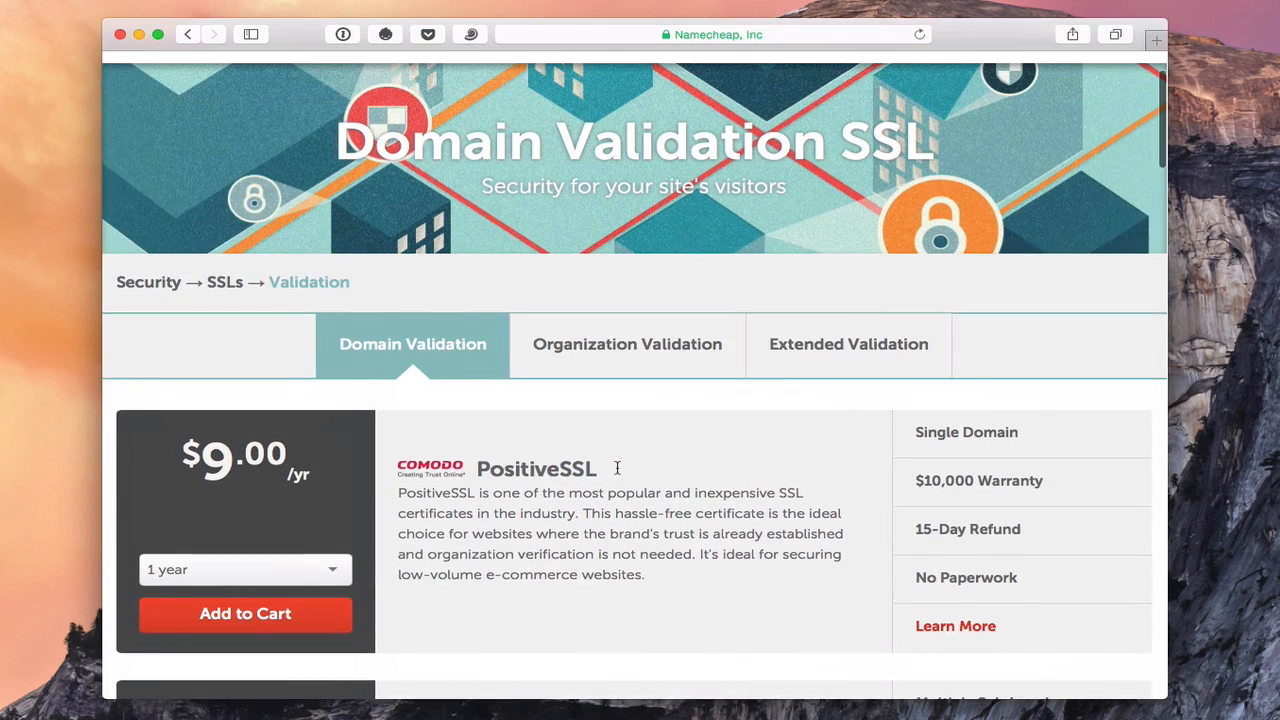
{"action": "scroll", "coordinate": [617, 468], "scroll_direction": "up", "scroll_amount": 2}
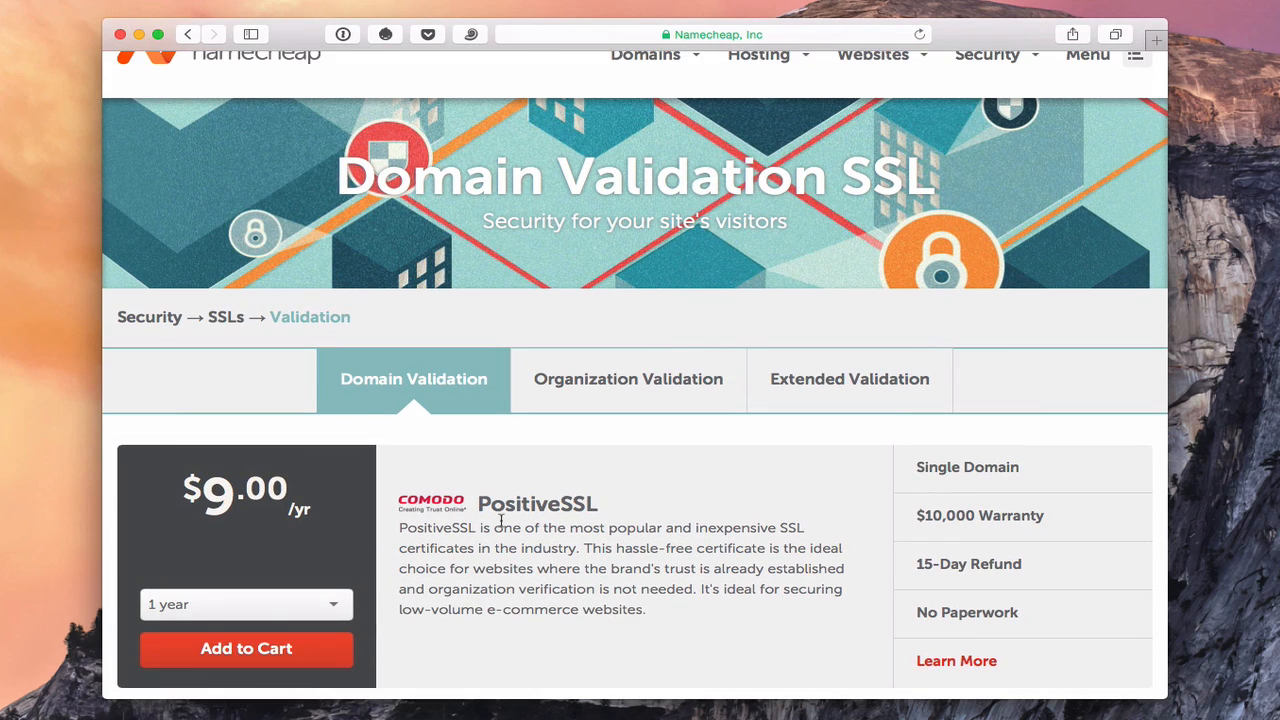
{"action": "scroll", "coordinate": [500, 518], "scroll_direction": "up", "scroll_amount": 3}
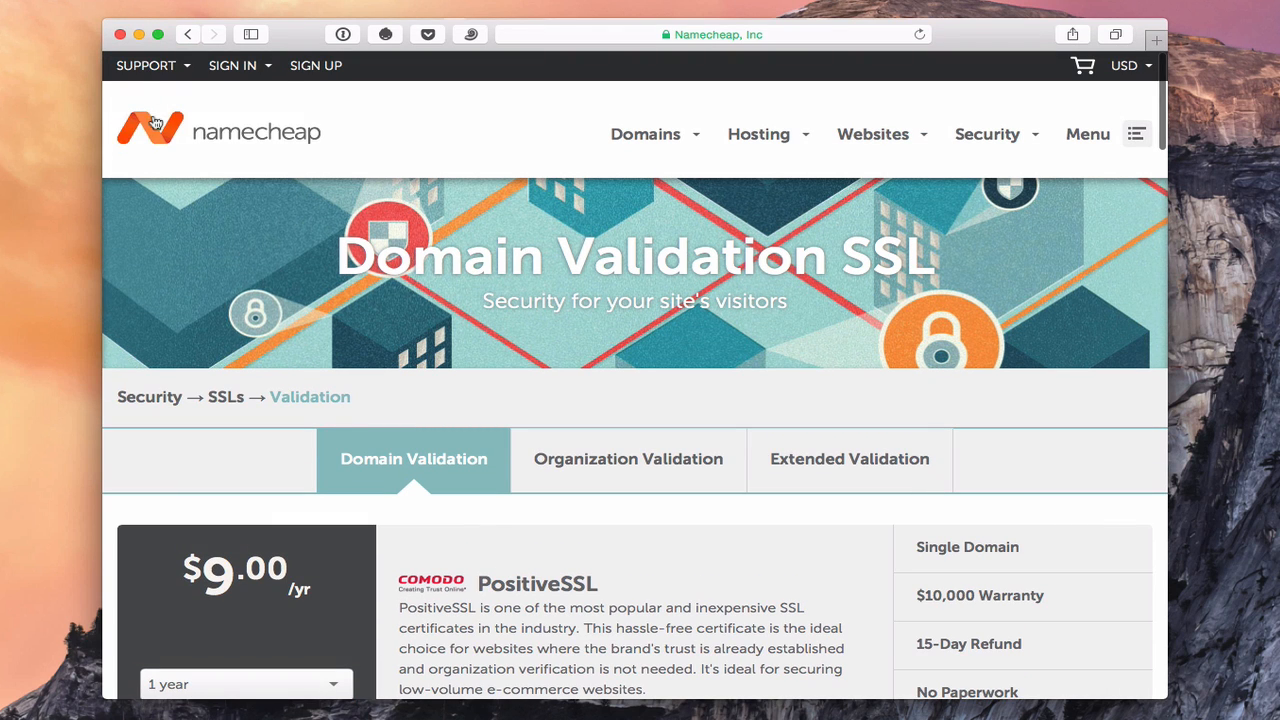
{"action": "left_click", "coordinate": [139, 36]}
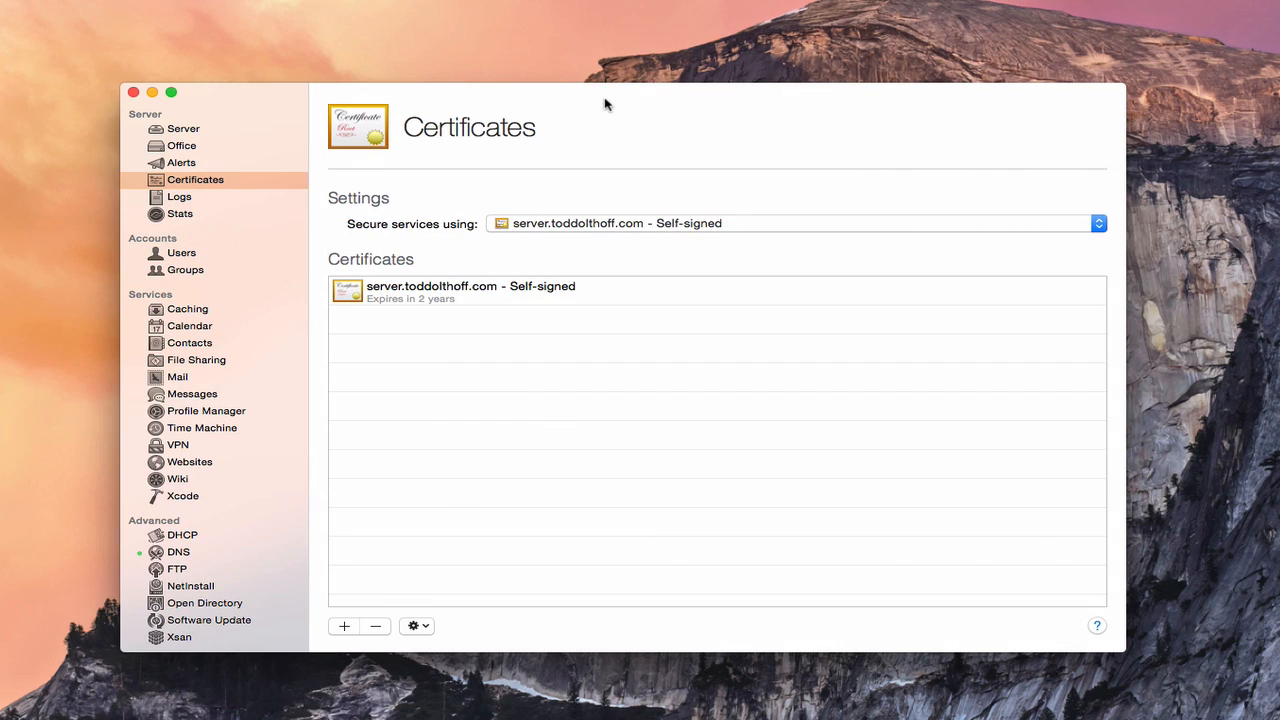
Step: Start the Get a Trusted Certificate assistant and advance to the CSR details form
{"action": "left_click", "coordinate": [343, 626]}
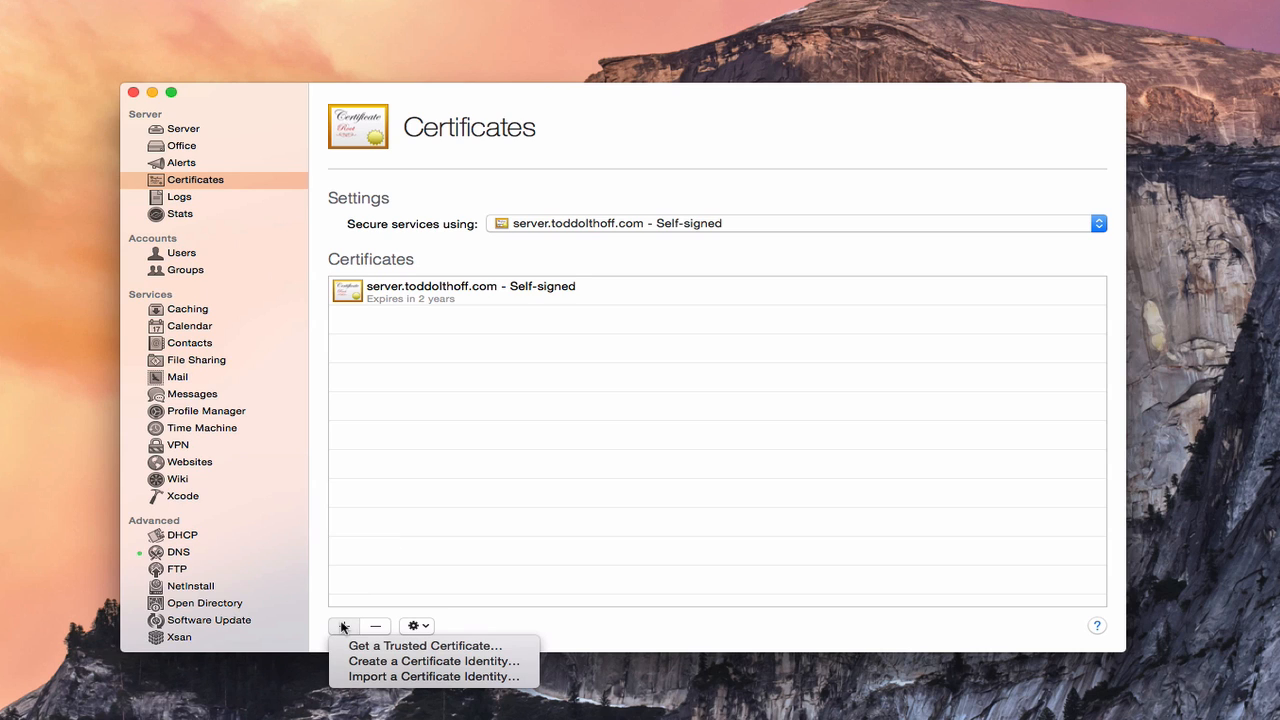
{"action": "left_click", "coordinate": [425, 646]}
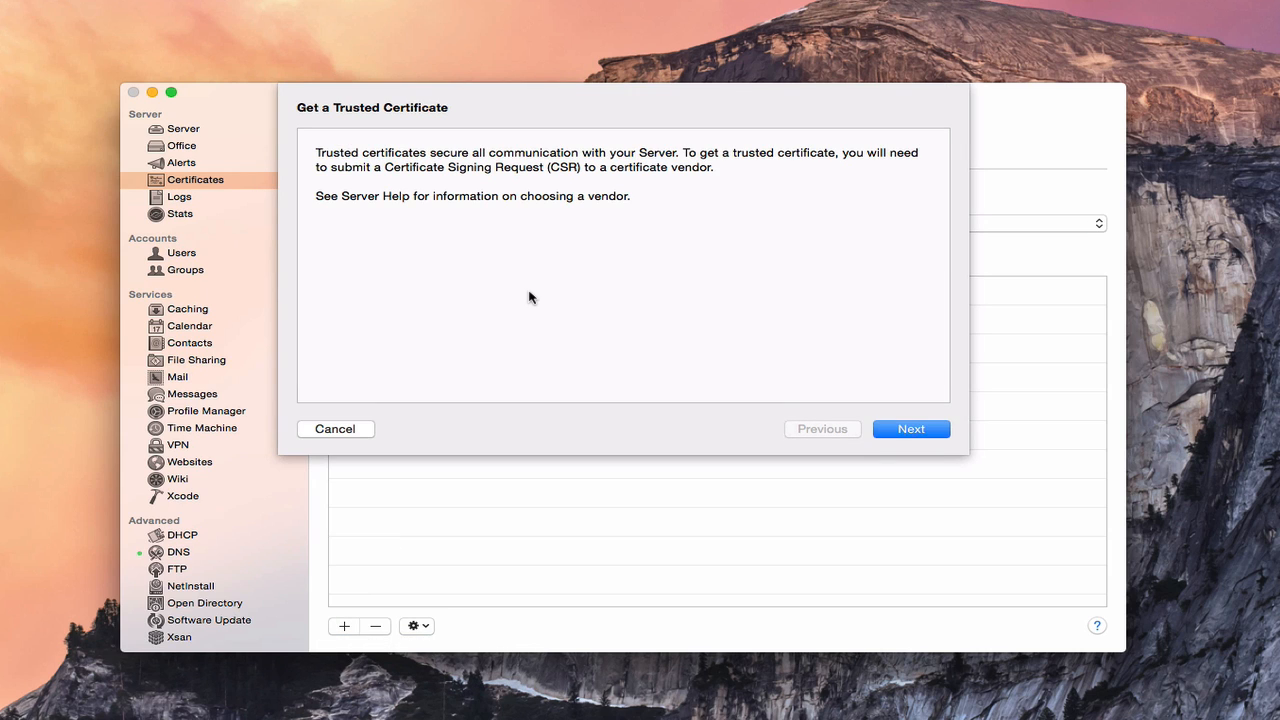
{"action": "left_click", "coordinate": [908, 430]}
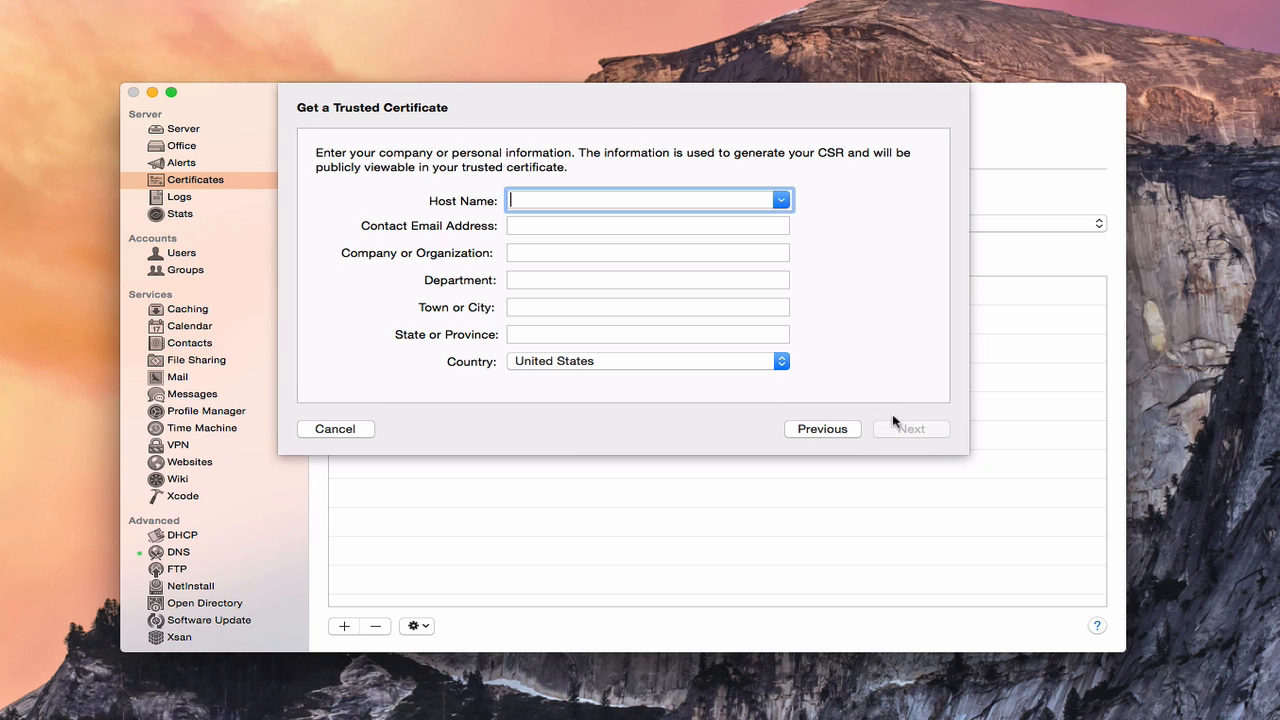
Step: Choose the server's host name and enter the contact e-mail address
{"action": "left_click", "coordinate": [781, 201]}
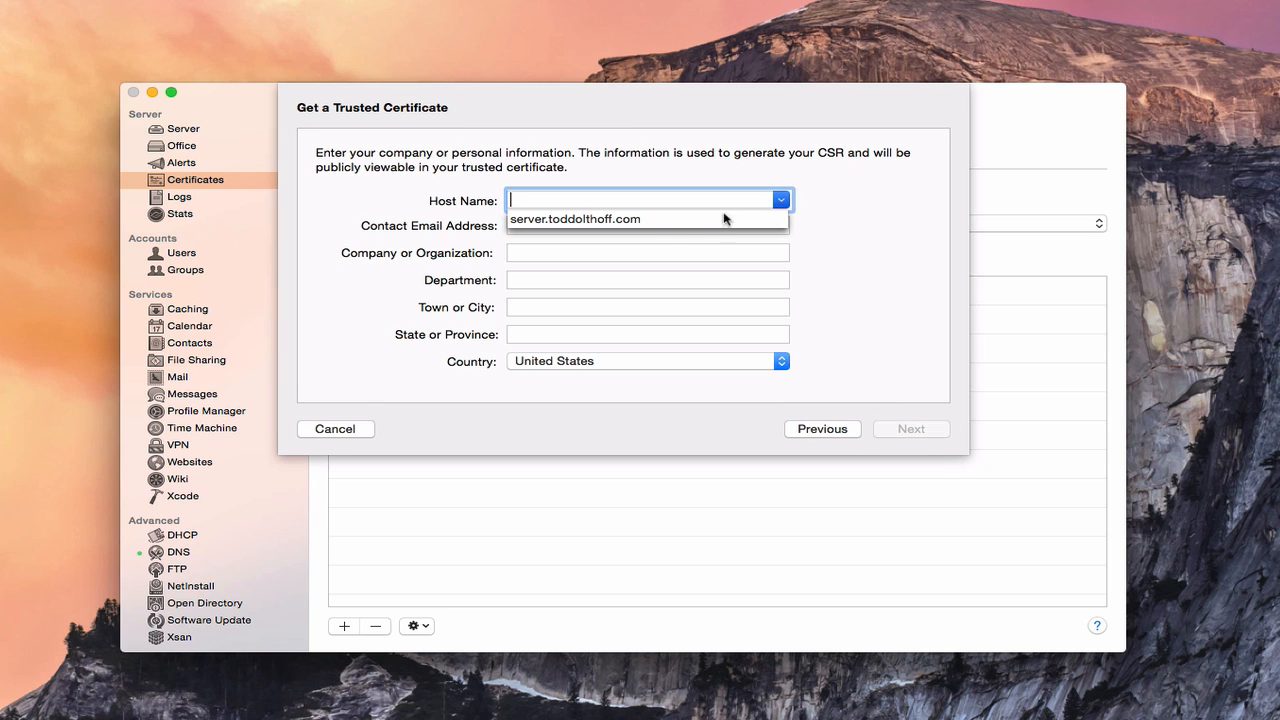
{"action": "left_click", "coordinate": [619, 219]}
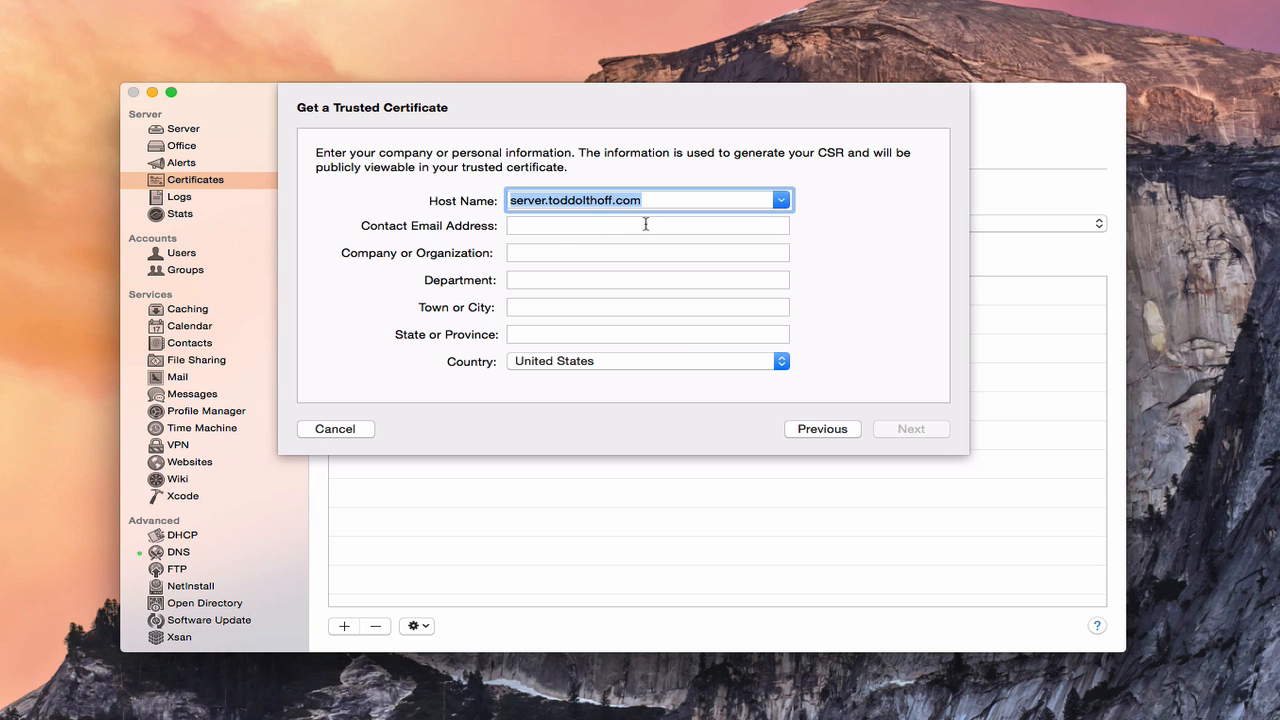
{"action": "left_click", "coordinate": [545, 225]}
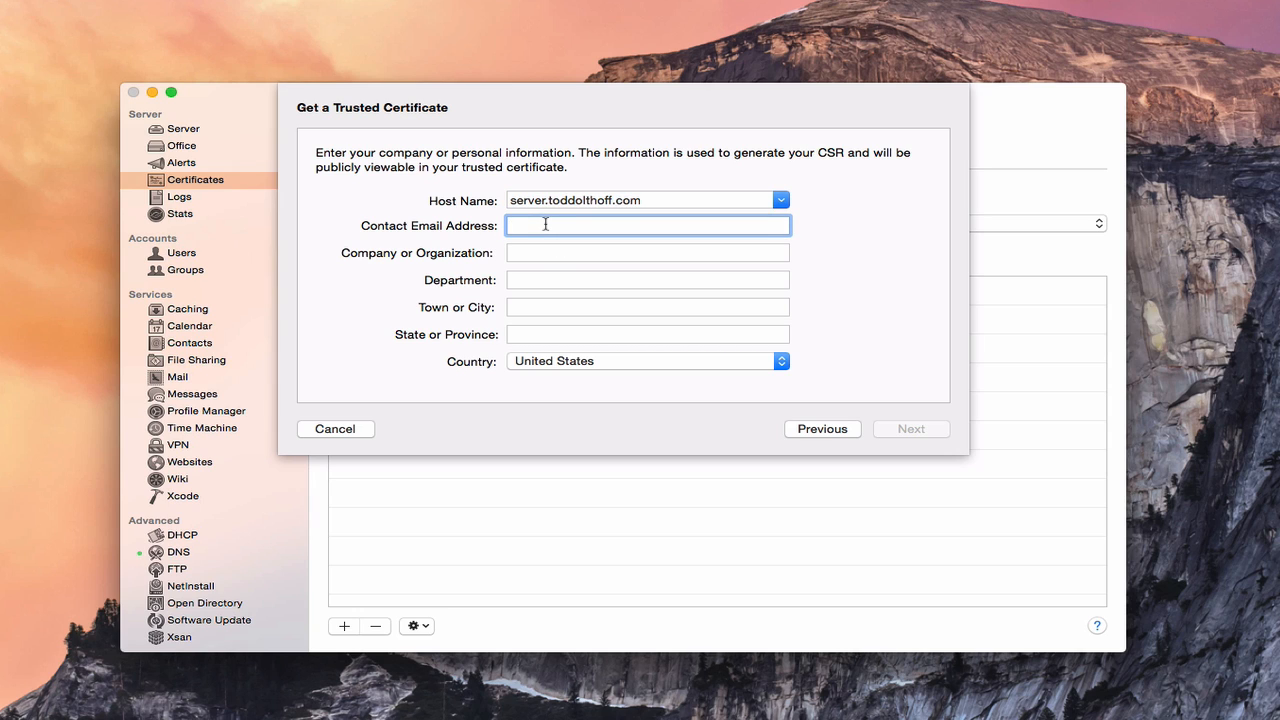
Step: Enter organization Acme, department sales, city anywhere, state CA, and generate the signing request
{"action": "left_click", "coordinate": [510, 253]}
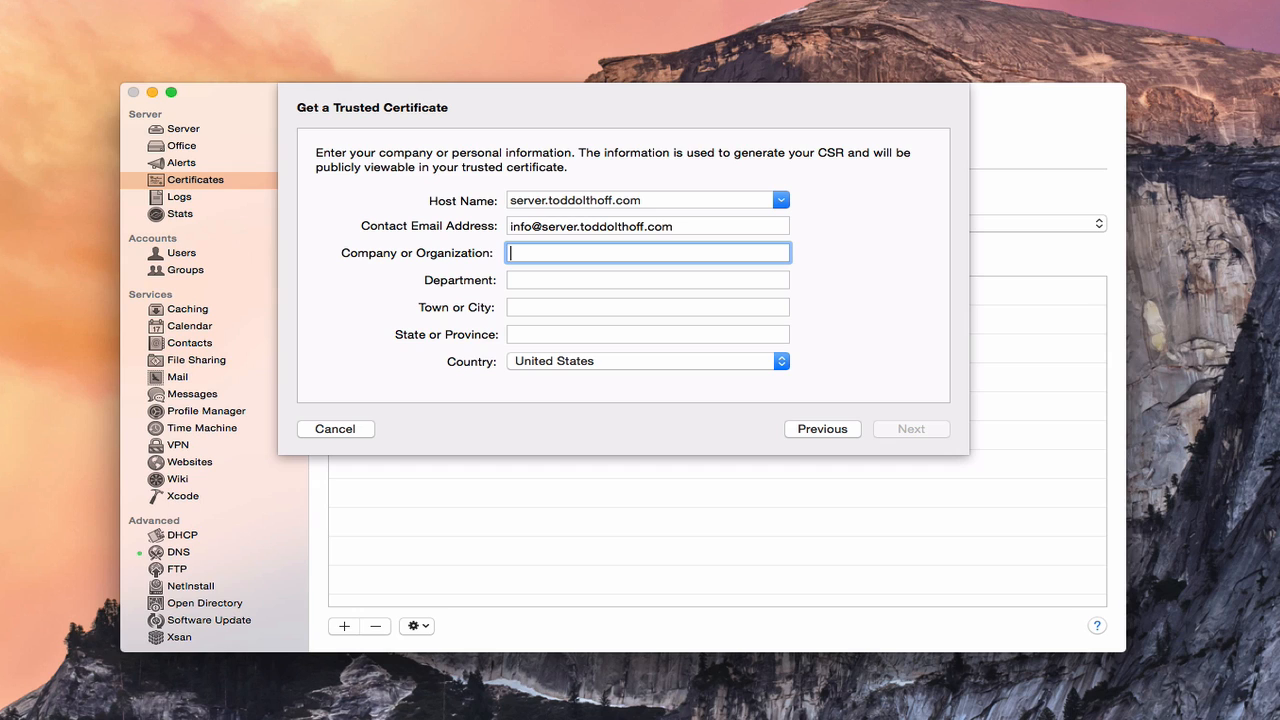
{"action": "type", "text": "Acme"}
{"action": "key", "text": "Tab"}
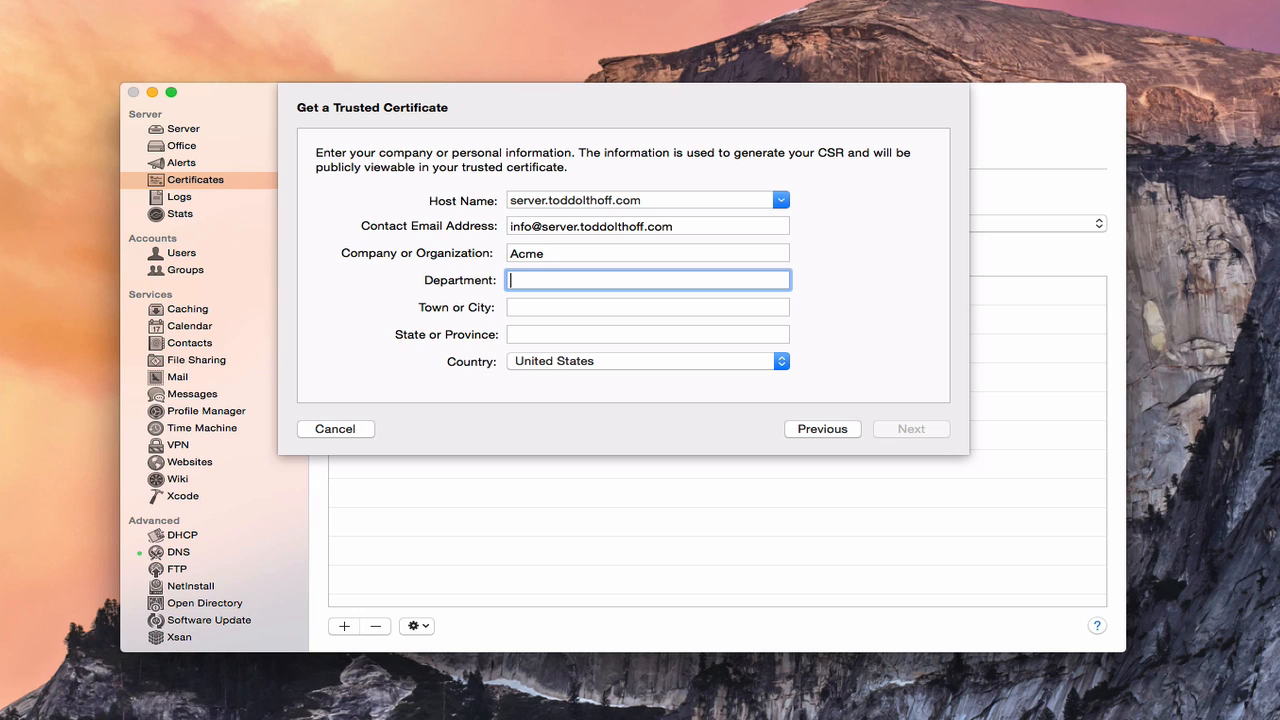
{"action": "type", "text": "sales"}
{"action": "key", "text": "Tab"}
{"action": "type", "text": "anywhere"}
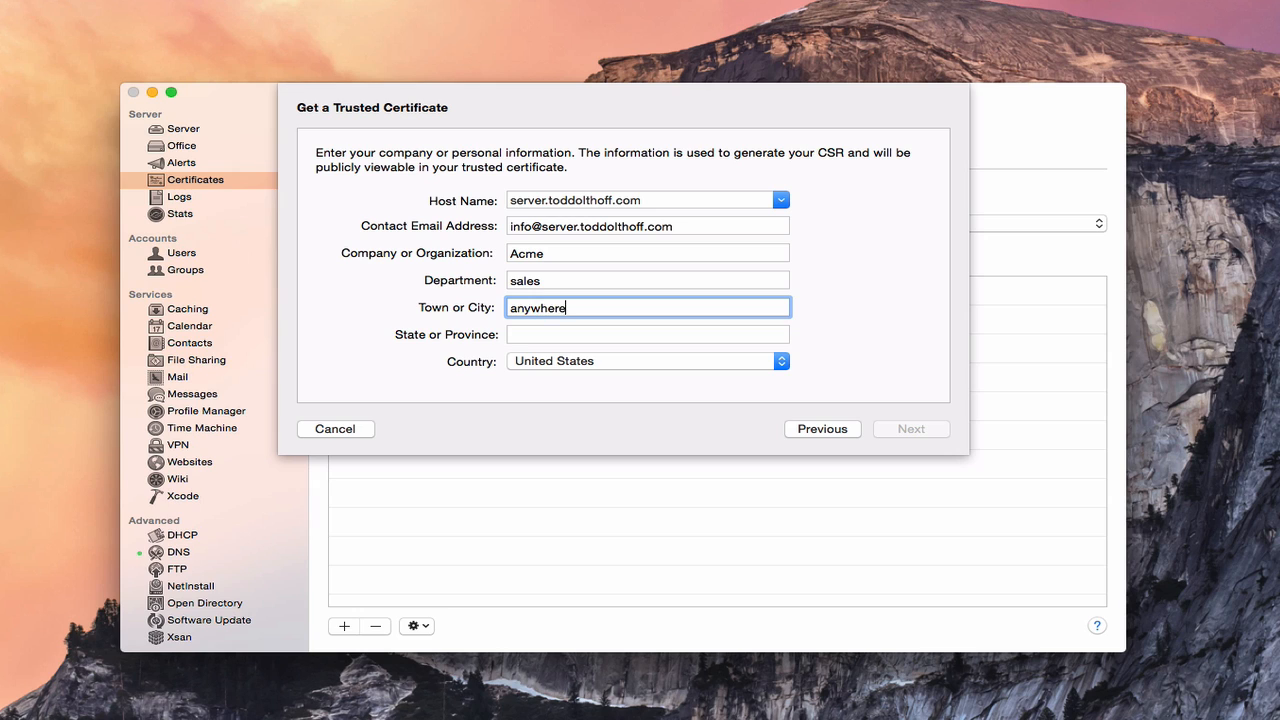
{"action": "key", "text": "Tab"}
{"action": "type", "text": "CA"}
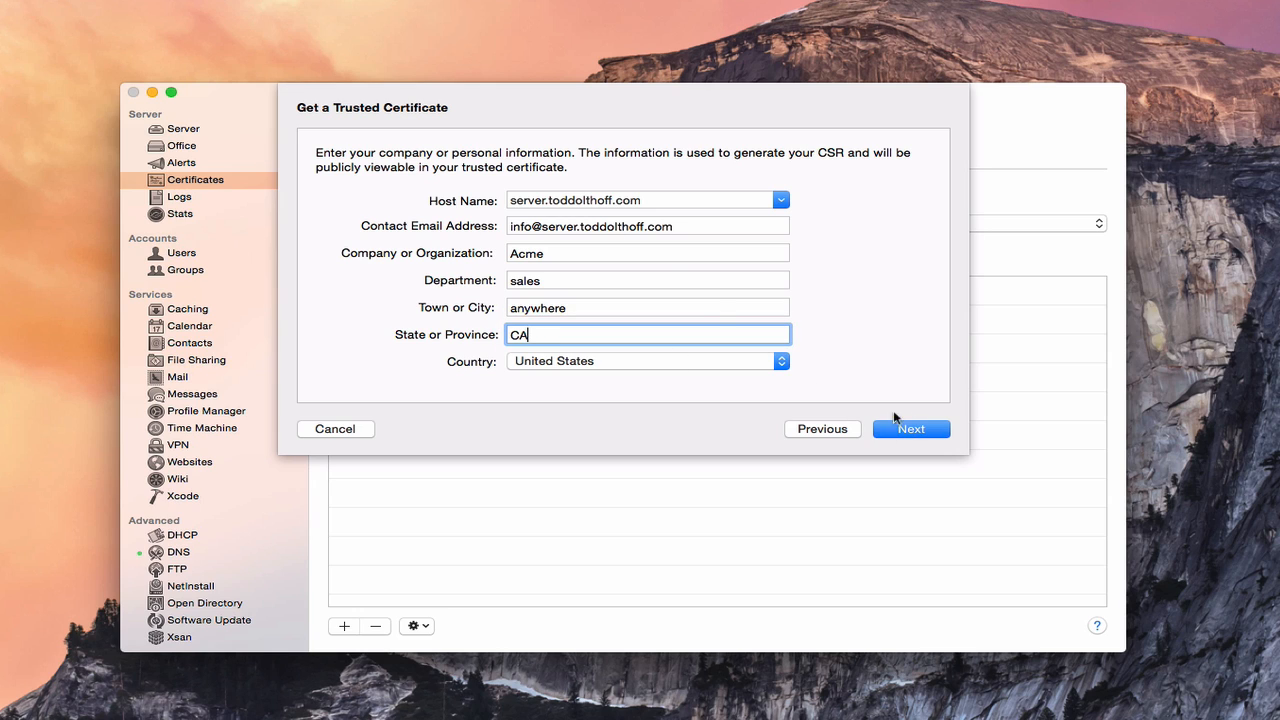
{"action": "left_click", "coordinate": [903, 432]}
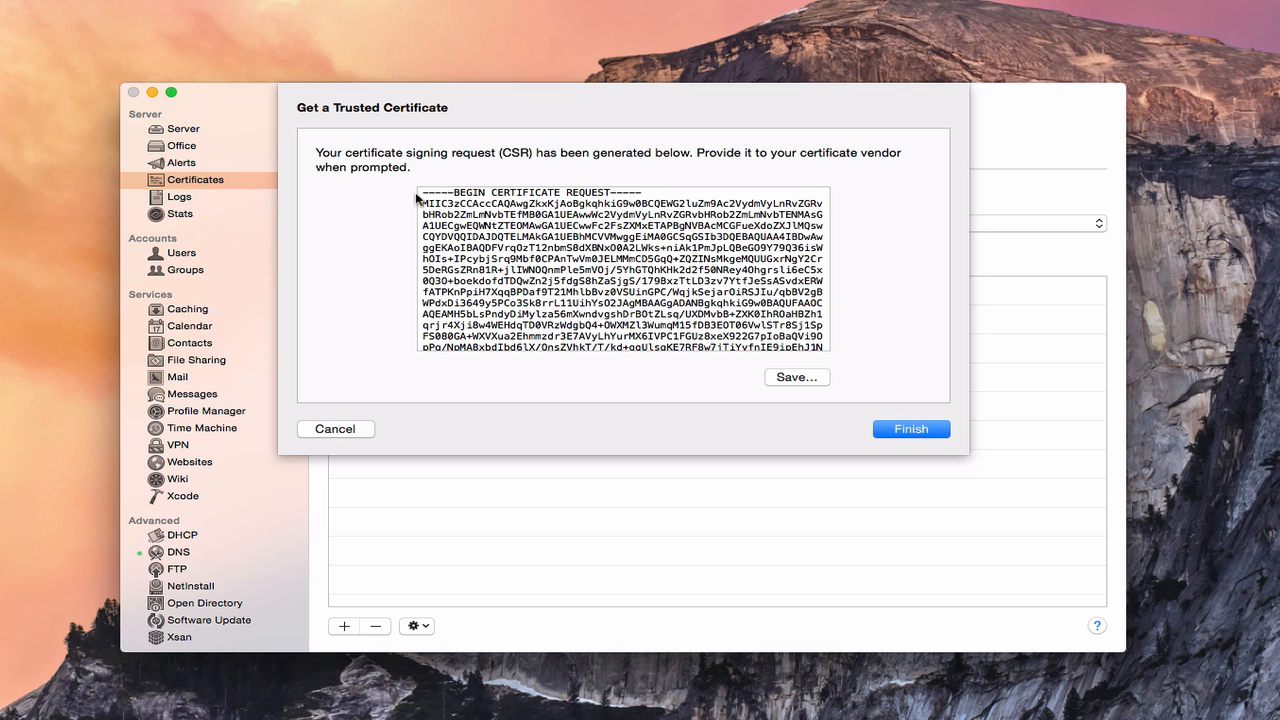
Step: Review the generated CSR text and finish, keeping the pending server.toddolthoff.com request
{"action": "scroll", "coordinate": [521, 256], "scroll_direction": "down", "scroll_amount": 3}
{"action": "scroll", "coordinate": [521, 256], "scroll_direction": "up", "scroll_amount": 3}
{"action": "left_click", "coordinate": [897, 430]}
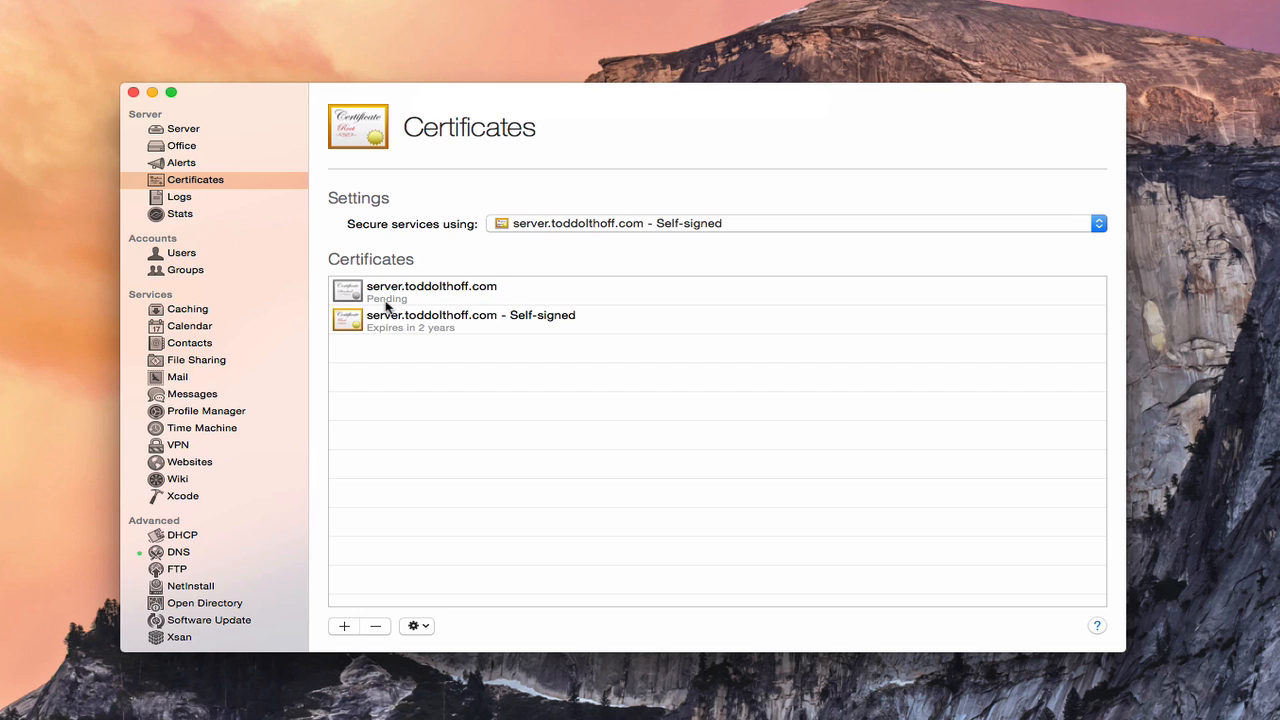
Step: Open the certificate signing request of the pending server.toddolthoff.com certificate
{"action": "left_click", "coordinate": [391, 300]}
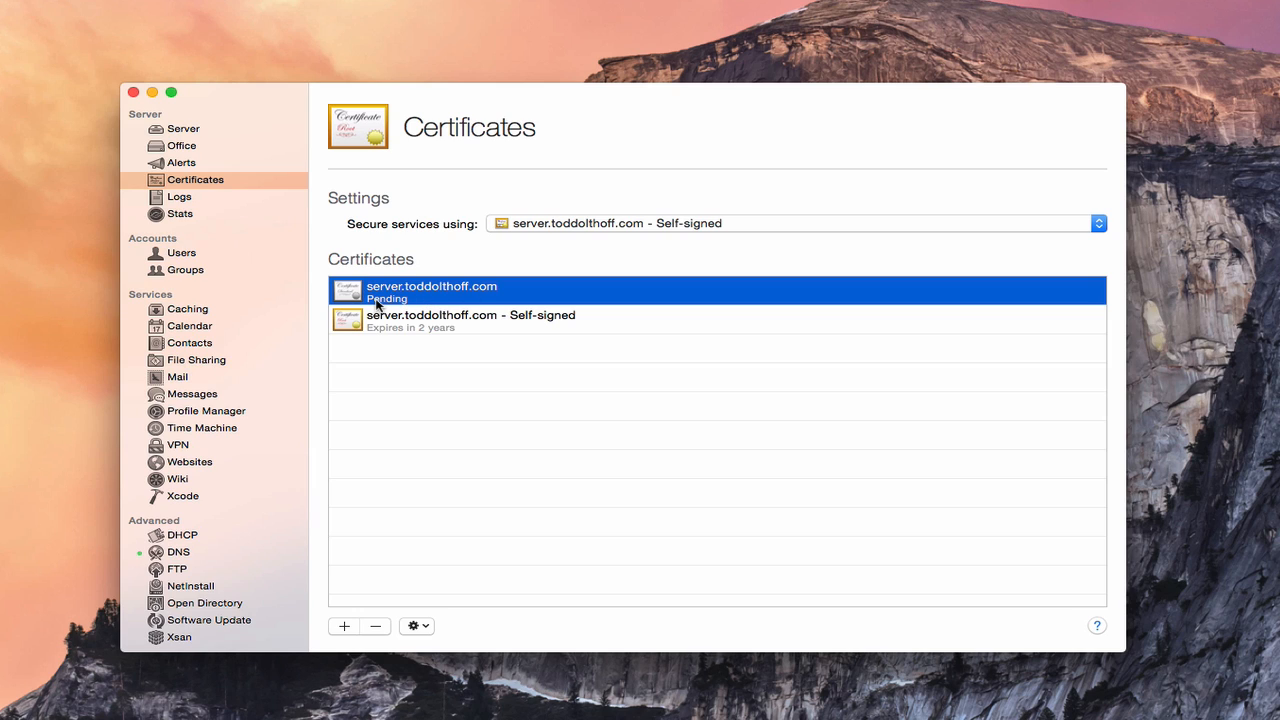
{"action": "left_click", "coordinate": [419, 626]}
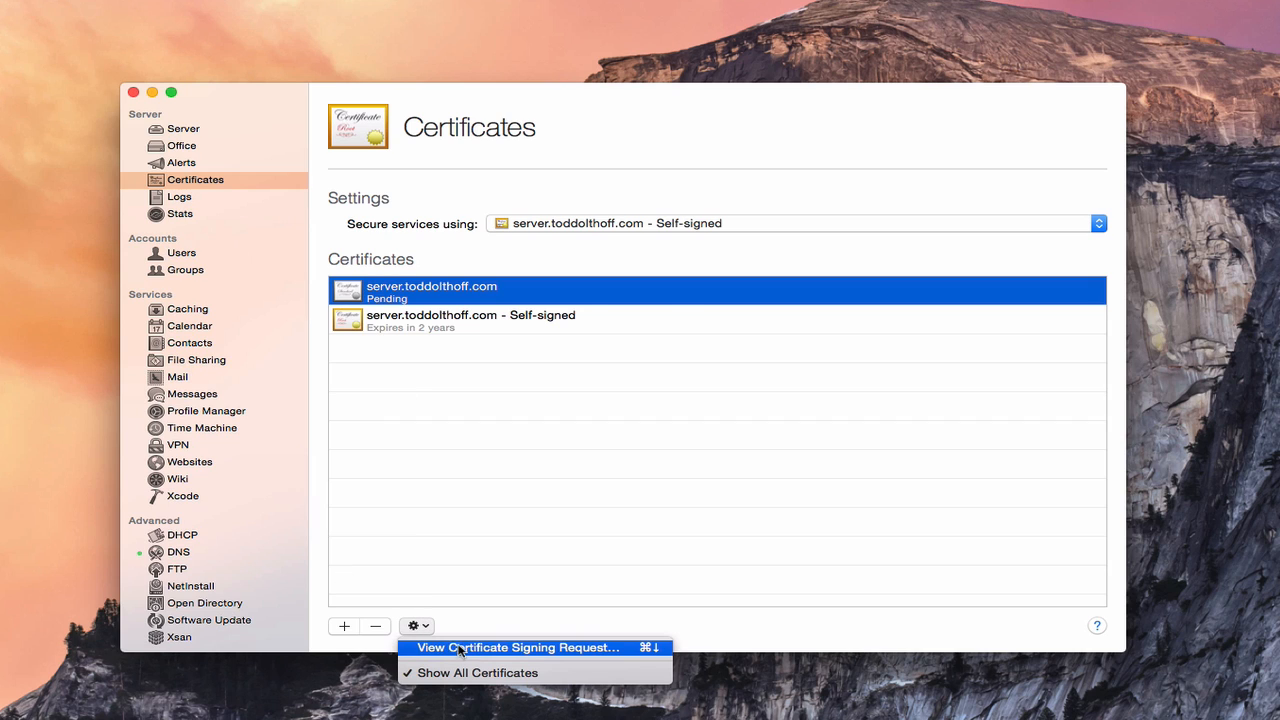
{"action": "left_click", "coordinate": [462, 649]}
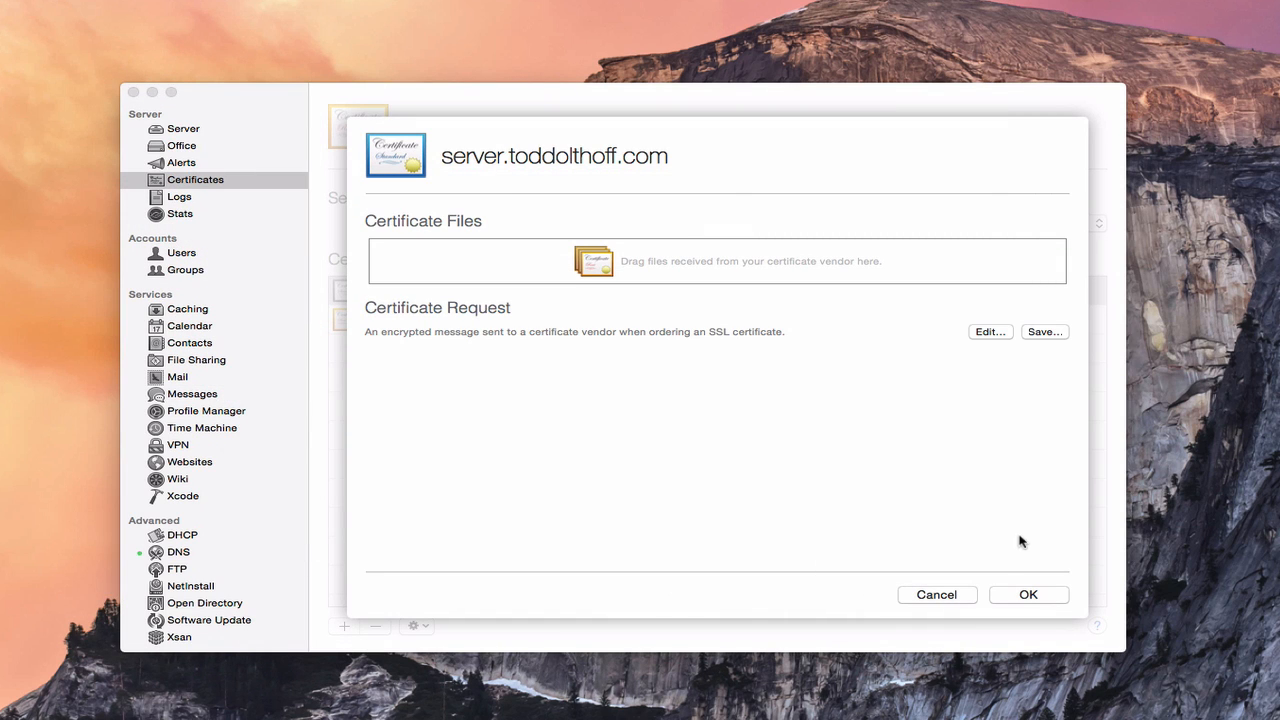
Step: Cancel the CSR sheet, then delete the pending server.toddolthoff.com request and confirm
{"action": "left_click", "coordinate": [925, 595]}
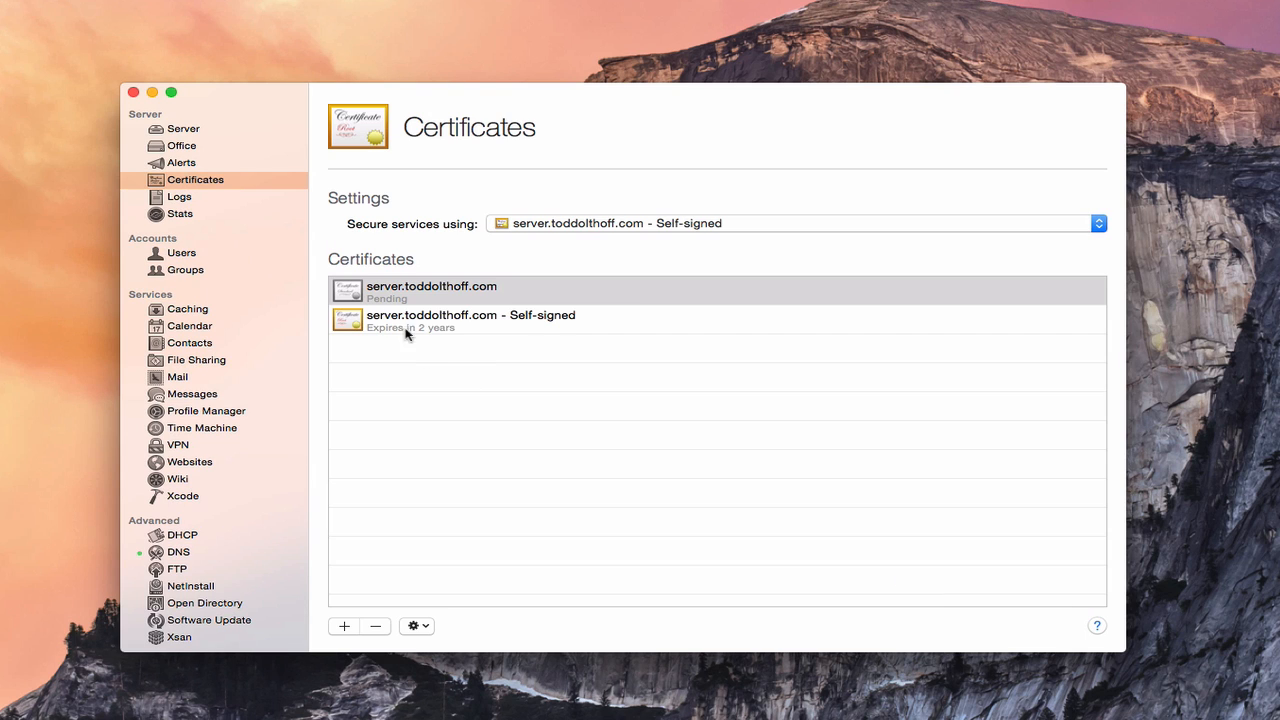
{"action": "left_click", "coordinate": [390, 293]}
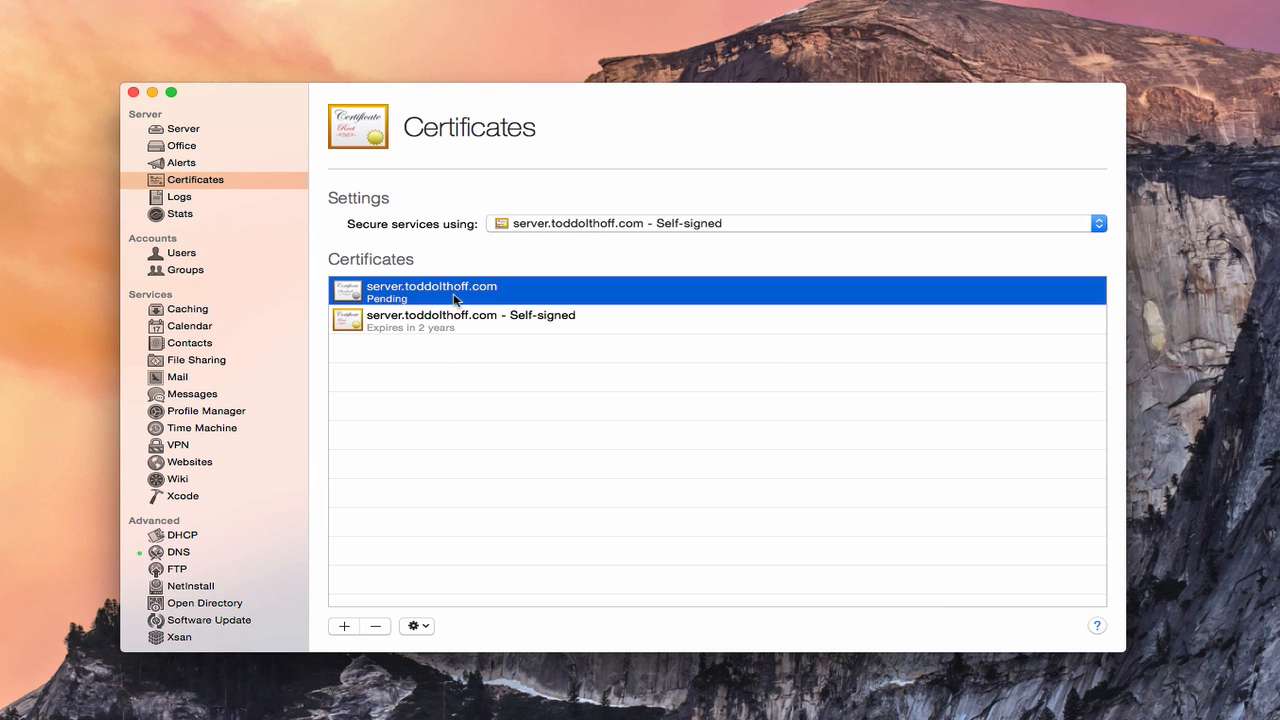
{"action": "left_click", "coordinate": [376, 627]}
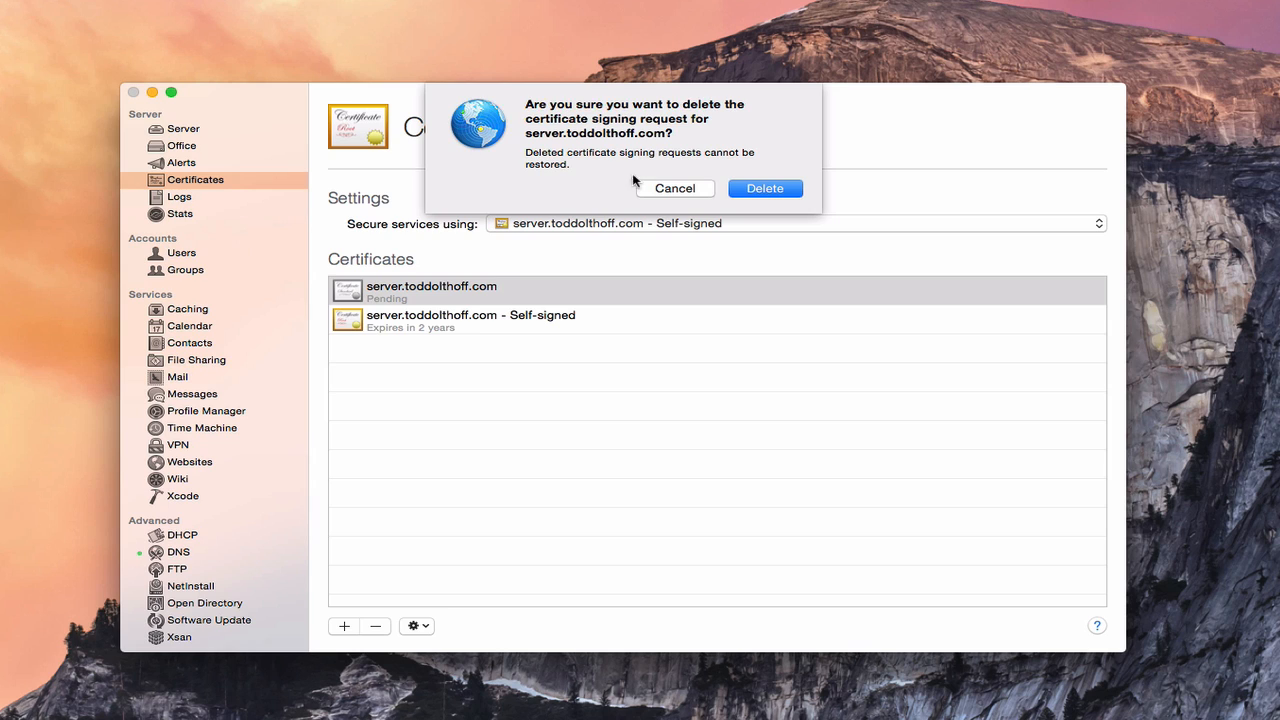
{"action": "left_click", "coordinate": [770, 187]}
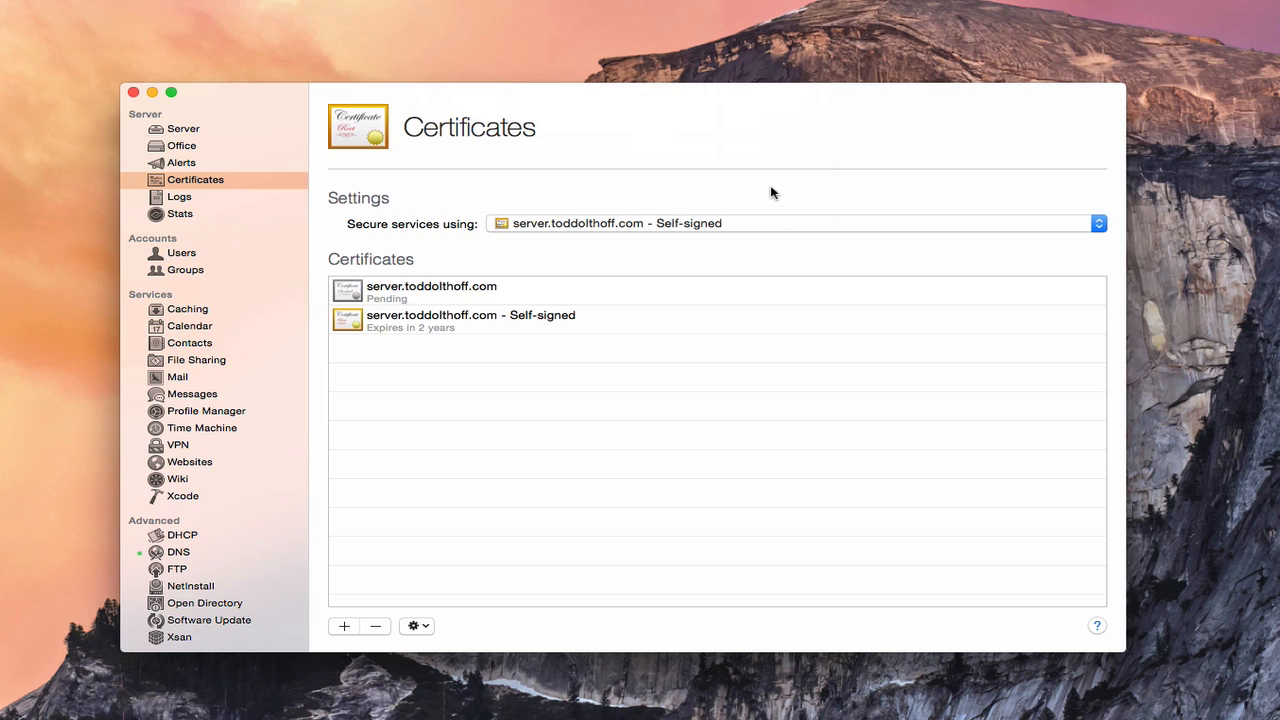